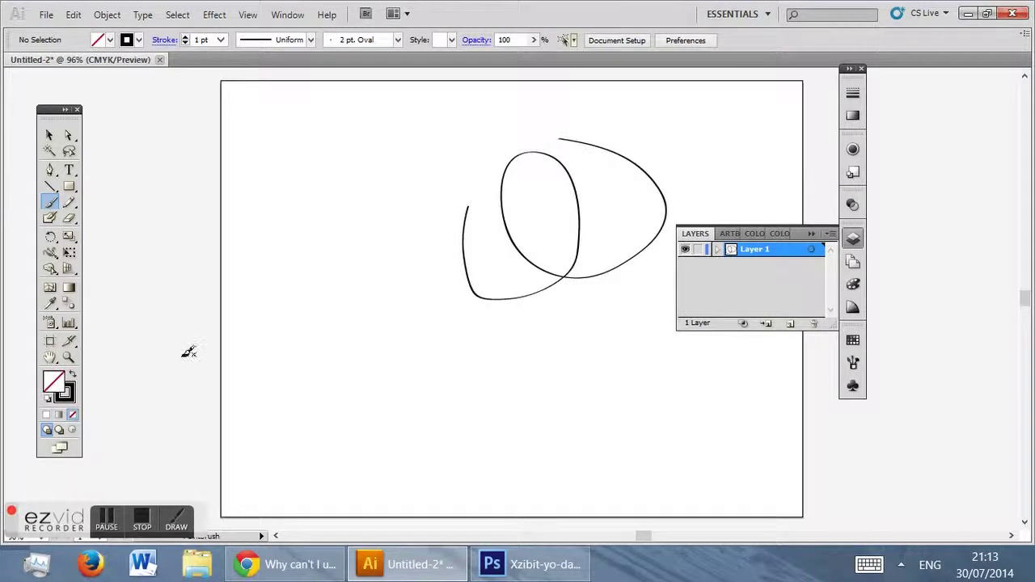
Step: Undo the test brush strokes to clear the artboard
{"action": "key", "text": "ctrl+z"}
{"action": "key", "text": "ctrl+z"}
{"action": "key", "text": "ctrl+z"}
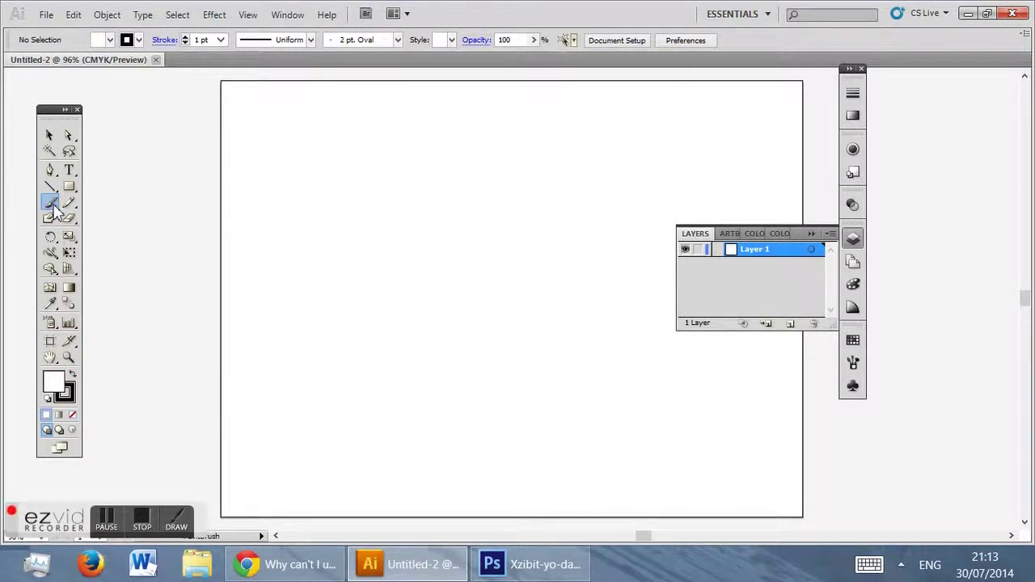
{"action": "double_click", "coordinate": [51, 205]}
{"action": "left_click", "coordinate": [596, 192]}
{"action": "mouse_move", "coordinate": [410, 203]}
{"action": "left_mouse_down"}
{"action": "mouse_move", "coordinate": [435, 291]}
{"action": "mouse_move", "coordinate": [471, 330]}
{"action": "left_mouse_up"}
{"action": "key", "text": "ctrl+z"}
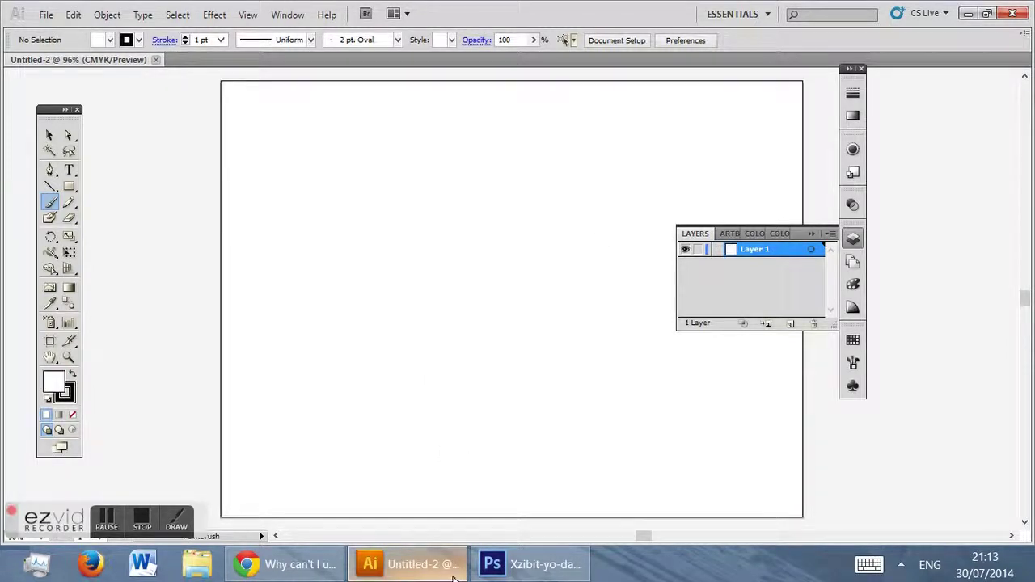
Step: Place the Xzibit photo on the artboard as a linked image and collapse the layer list
{"action": "left_click", "coordinate": [453, 574]}
{"action": "left_click_drag", "start_coordinate": [719, 345], "coordinate": [429, 312]}
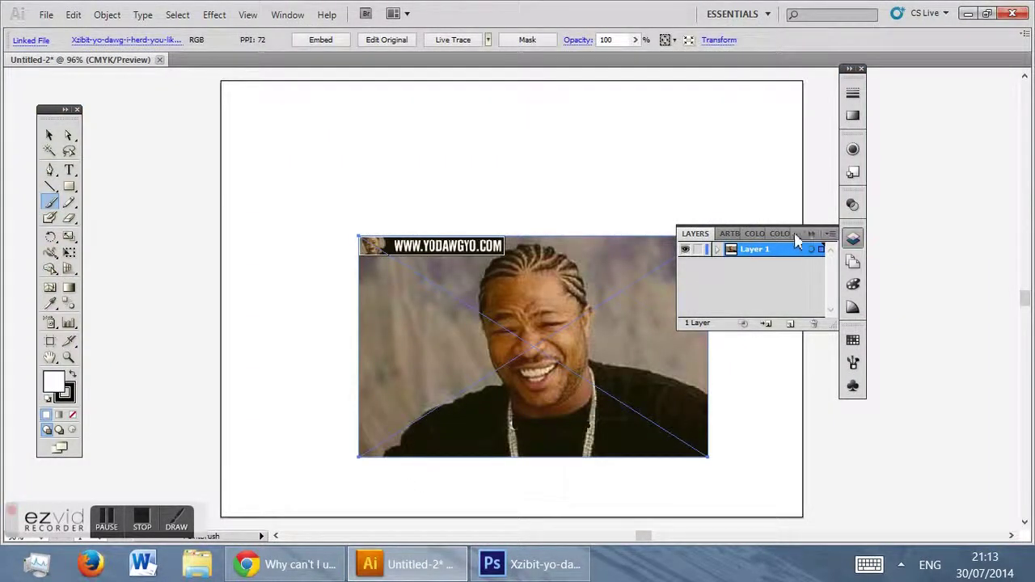
{"action": "left_click", "coordinate": [852, 238]}
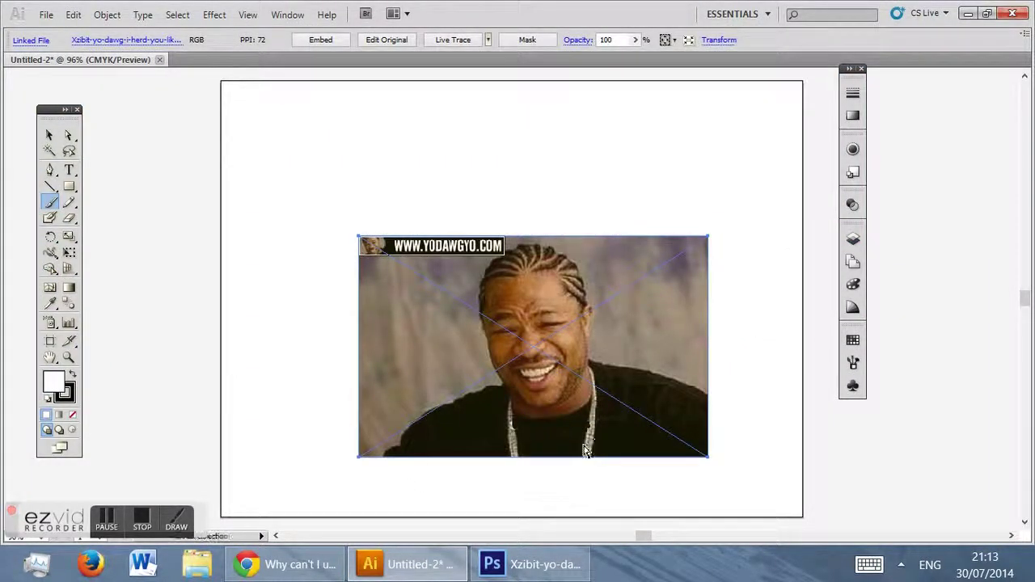
Step: Trace the outline of the man's head, including the jaw and ear, with the Paintbrush tool
{"action": "key", "text": "ctrl+plus"}
{"action": "key", "text": "ctrl+plus"}
{"action": "key", "text": "ctrl+plus"}
{"action": "key", "text": "ctrl+plus"}
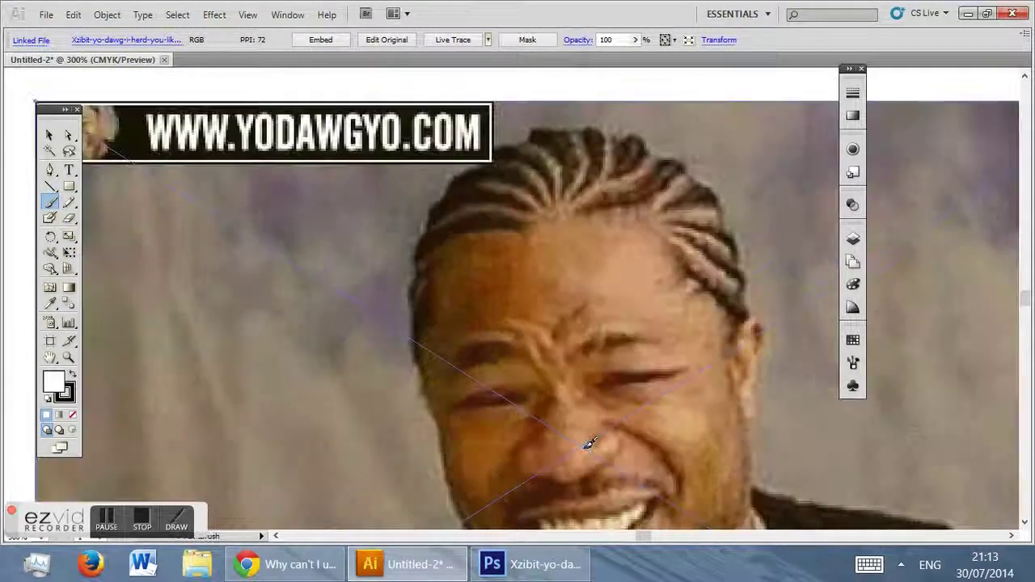
{"action": "scroll", "coordinate": [574, 372], "scroll_direction": "down", "scroll_amount": 2}
{"action": "key", "text": "ctrl+minus"}
{"action": "key", "text": "ctrl+minus"}
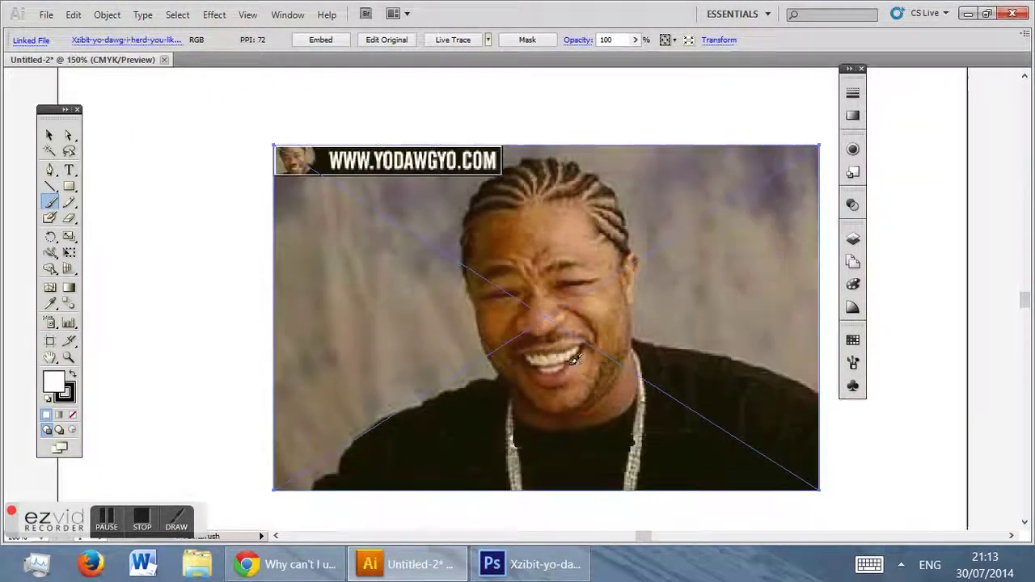
{"action": "left_click_drag", "start_coordinate": [473, 267], "coordinate": [500, 377]}
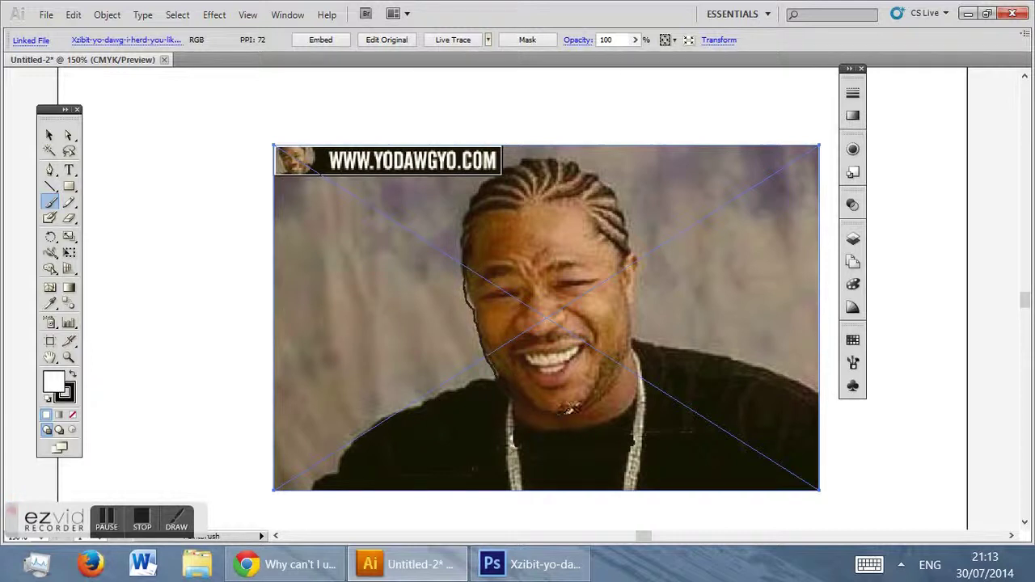
{"action": "mouse_move", "coordinate": [599, 399]}
{"action": "left_mouse_down"}
{"action": "mouse_move", "coordinate": [635, 346]}
{"action": "mouse_move", "coordinate": [638, 317]}
{"action": "mouse_move", "coordinate": [629, 212]}
{"action": "mouse_move", "coordinate": [613, 187]}
{"action": "mouse_move", "coordinate": [571, 160]}
{"action": "mouse_move", "coordinate": [500, 170]}
{"action": "mouse_move", "coordinate": [466, 233]}
{"action": "mouse_move", "coordinate": [473, 287]}
{"action": "mouse_move", "coordinate": [481, 274]}
{"action": "left_mouse_up"}
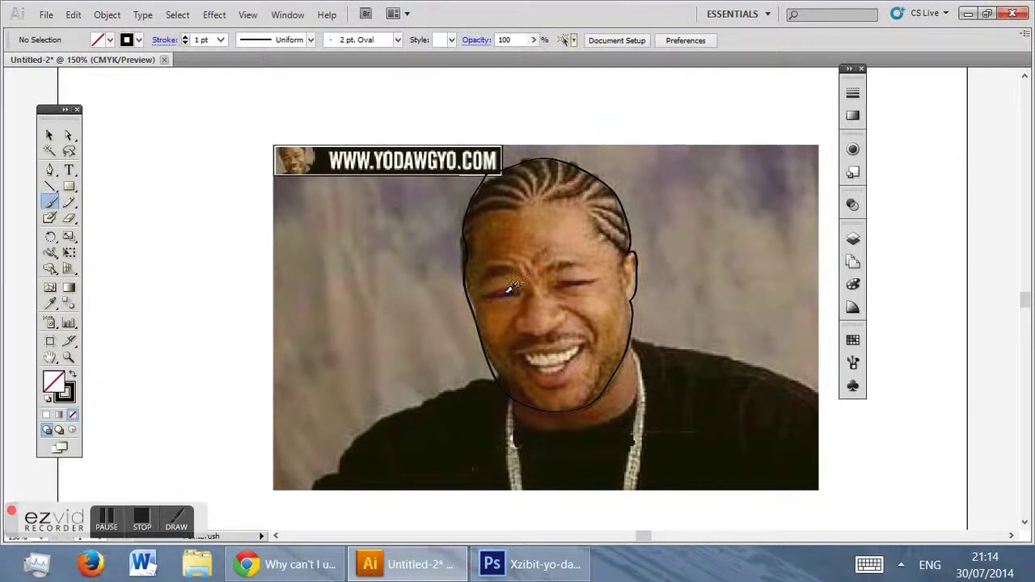
Step: Trace both eyes, both eyebrows and the nose over the photo with the Paintbrush tool
{"action": "left_click_drag", "start_coordinate": [484, 298], "coordinate": [482, 296]}
{"action": "mouse_move", "coordinate": [579, 284]}
{"action": "left_mouse_down"}
{"action": "mouse_move", "coordinate": [606, 277]}
{"action": "mouse_move", "coordinate": [557, 281]}
{"action": "left_mouse_up"}
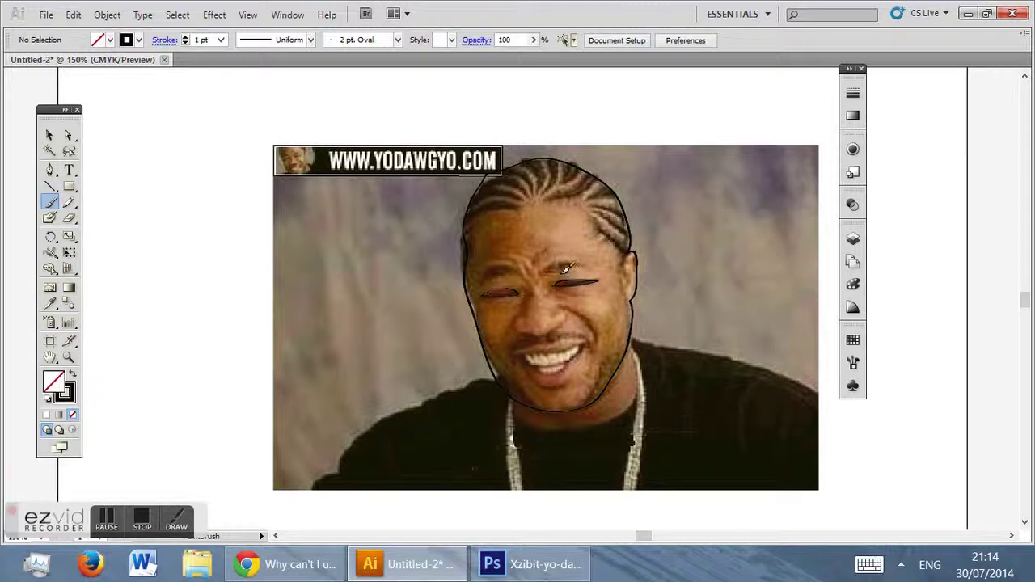
{"action": "left_click_drag", "start_coordinate": [572, 261], "coordinate": [548, 270]}
{"action": "left_click_drag", "start_coordinate": [560, 326], "coordinate": [566, 305]}
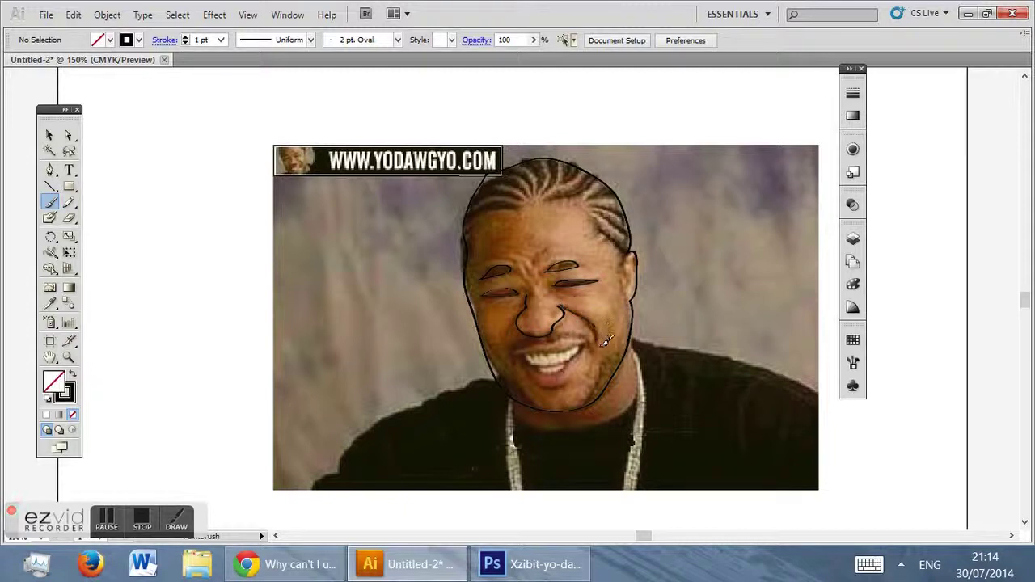
Step: Trace the smile line beside the mouth, the upper and lower lips, and the individual teeth
{"action": "left_click_drag", "start_coordinate": [604, 346], "coordinate": [586, 354]}
{"action": "left_click_drag", "start_coordinate": [583, 349], "coordinate": [561, 346]}
{"action": "key", "text": "ctrl+z"}
{"action": "left_click_drag", "start_coordinate": [582, 346], "coordinate": [584, 349]}
{"action": "mouse_move", "coordinate": [572, 377]}
{"action": "left_mouse_down"}
{"action": "mouse_move", "coordinate": [549, 387]}
{"action": "mouse_move", "coordinate": [516, 364]}
{"action": "left_mouse_up"}
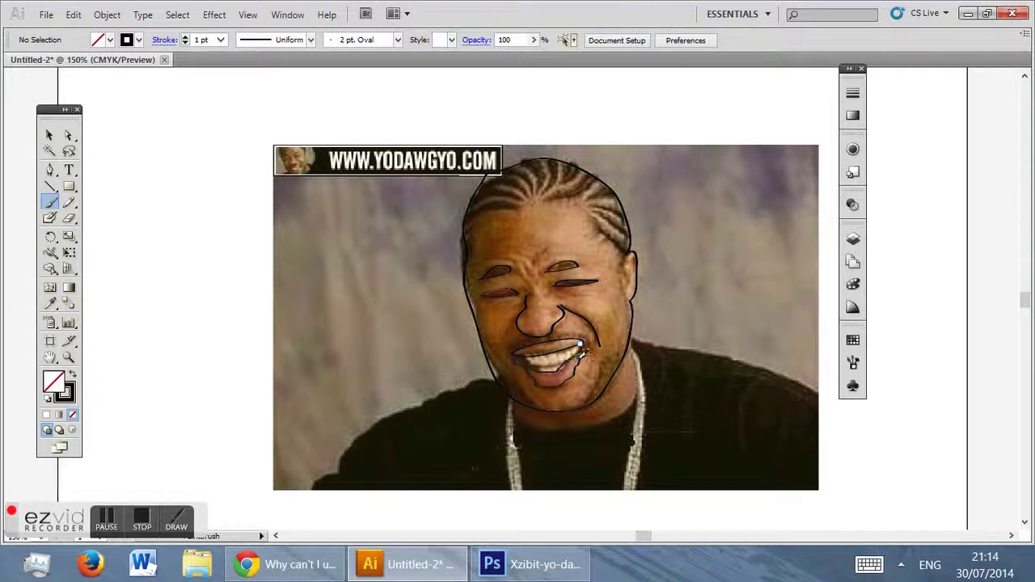
{"action": "mouse_move", "coordinate": [593, 348]}
{"action": "left_mouse_down"}
{"action": "mouse_move", "coordinate": [538, 368]}
{"action": "mouse_move", "coordinate": [532, 356]}
{"action": "mouse_move", "coordinate": [575, 372]}
{"action": "mouse_move", "coordinate": [594, 350]}
{"action": "left_mouse_up"}
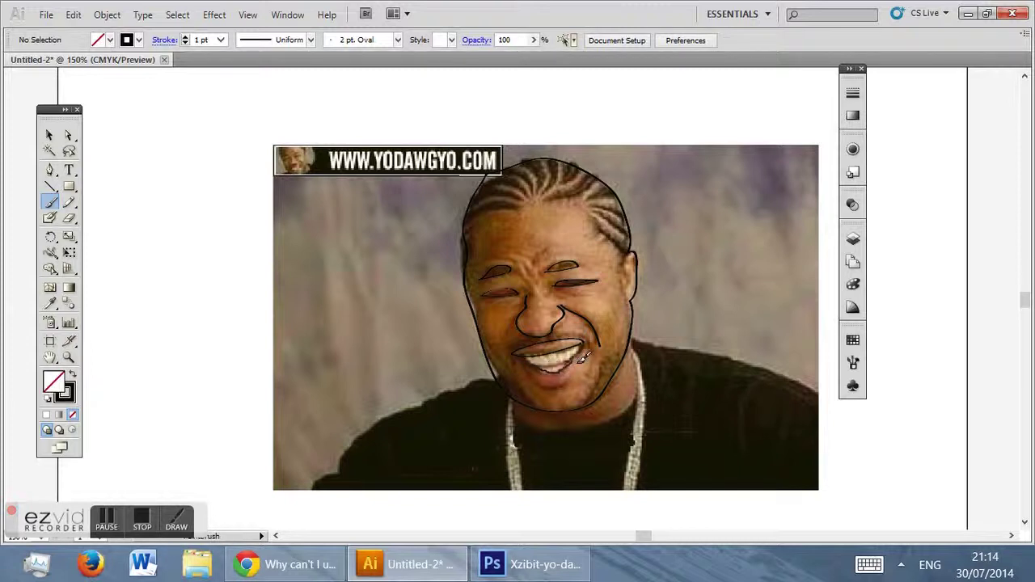
{"action": "mouse_move", "coordinate": [584, 344]}
{"action": "left_mouse_down"}
{"action": "mouse_move", "coordinate": [574, 383]}
{"action": "mouse_move", "coordinate": [551, 388]}
{"action": "mouse_move", "coordinate": [522, 350]}
{"action": "left_mouse_up"}
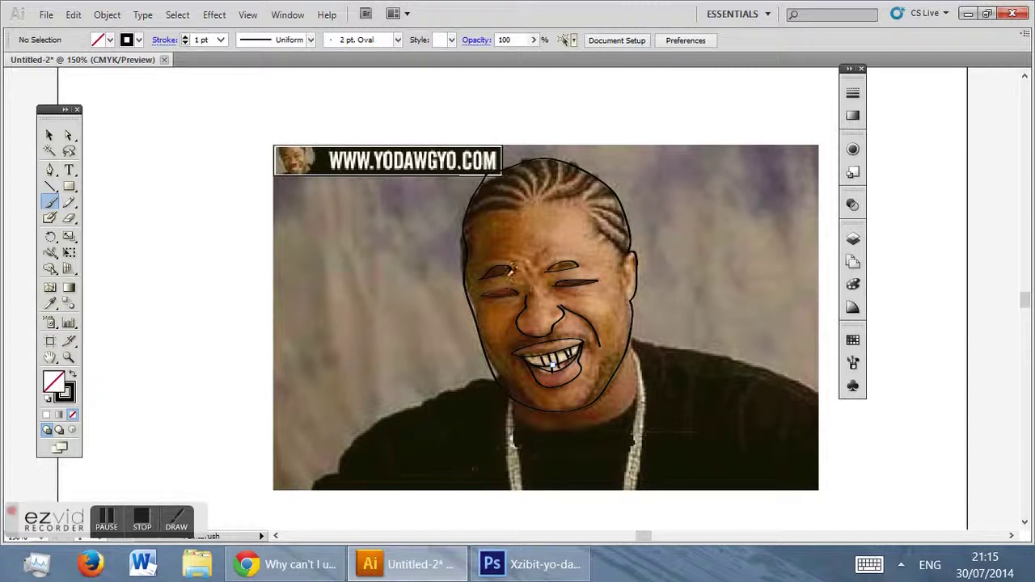
Step: Draw the frown lines between the eyebrows and trace the hair braids across the head, checking the linework in Outline view
{"action": "left_click_drag", "start_coordinate": [520, 255], "coordinate": [534, 279]}
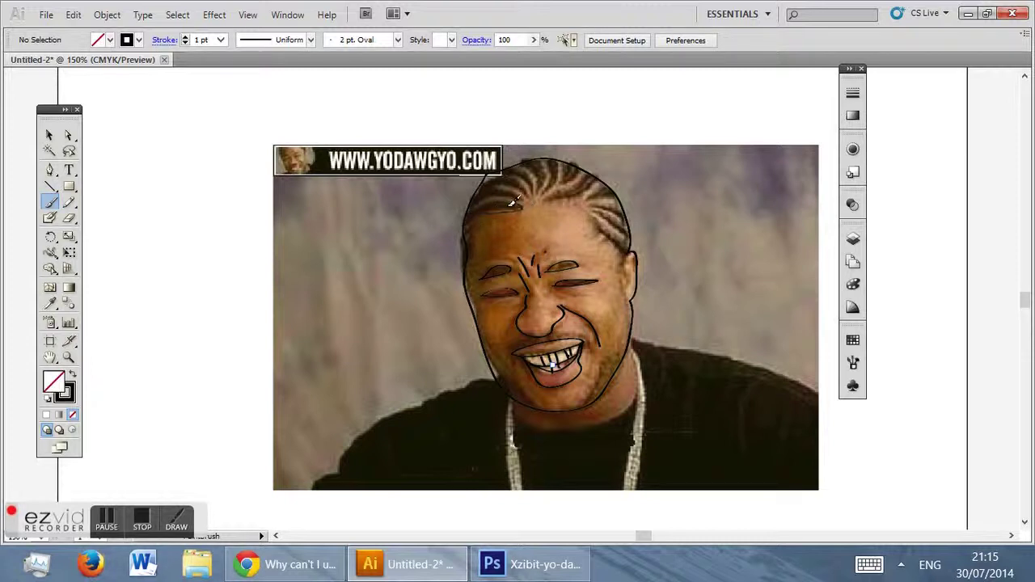
{"action": "left_click_drag", "start_coordinate": [477, 209], "coordinate": [522, 199]}
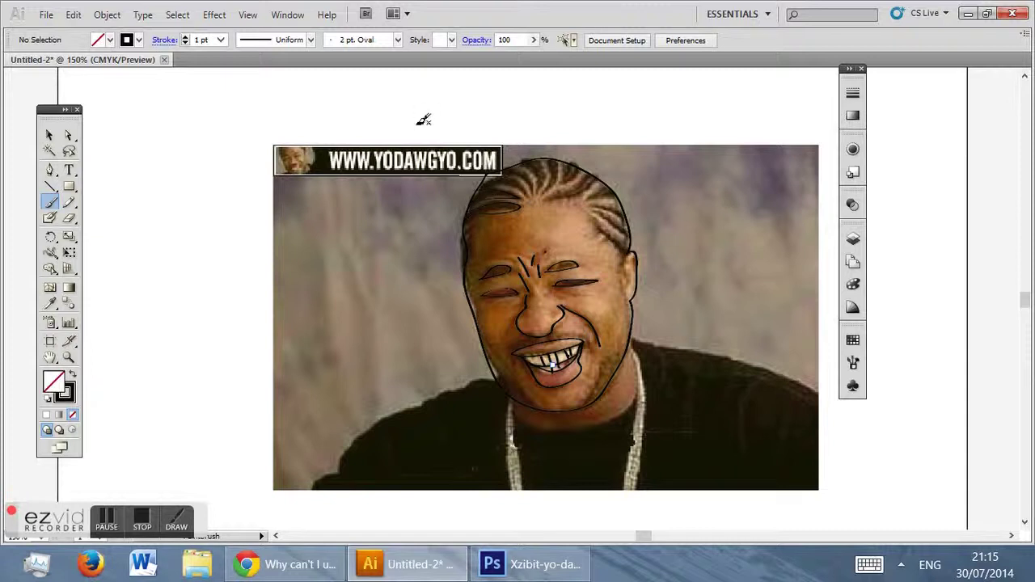
{"action": "key", "text": "ctrl+y"}
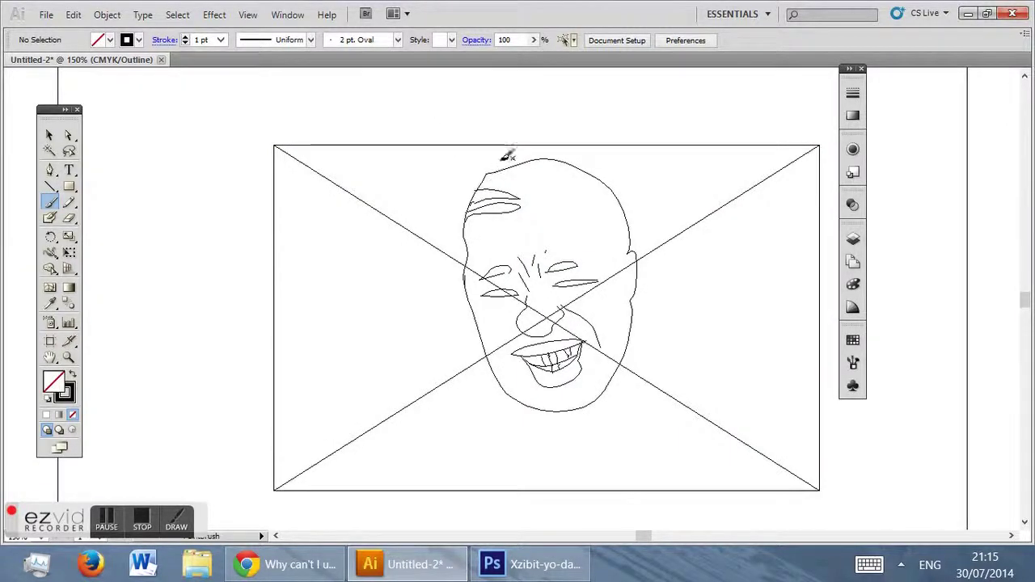
{"action": "key", "text": "ctrl+y"}
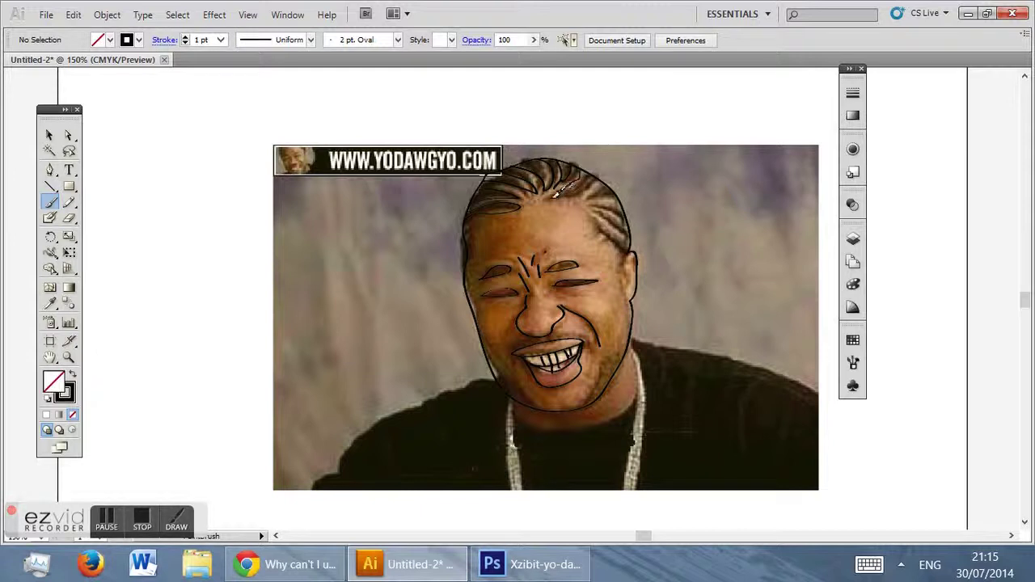
{"action": "mouse_move", "coordinate": [574, 193]}
{"action": "left_mouse_down"}
{"action": "mouse_move", "coordinate": [610, 184]}
{"action": "mouse_move", "coordinate": [616, 202]}
{"action": "left_mouse_up"}
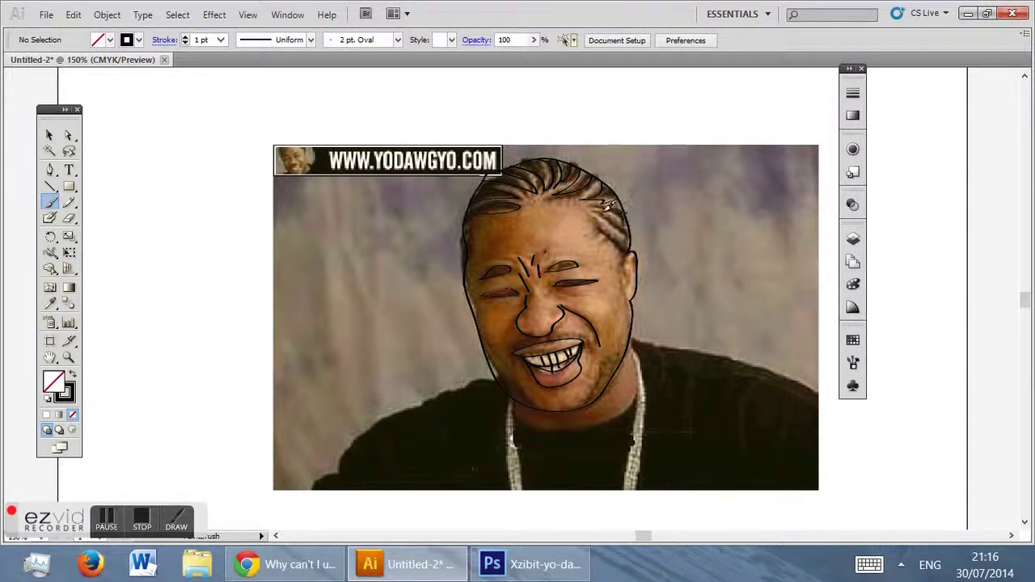
{"action": "left_click_drag", "start_coordinate": [615, 211], "coordinate": [628, 217]}
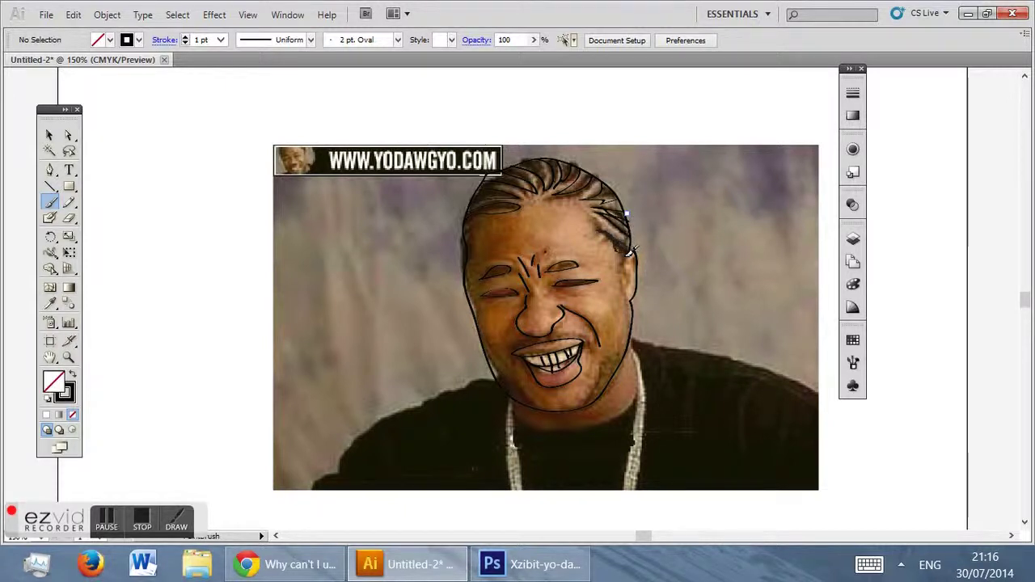
Step: Trace the inner ear, the neckline, and the shoulders and shirt as one large outline extending past the photo's edge
{"action": "left_click_drag", "start_coordinate": [637, 269], "coordinate": [630, 289]}
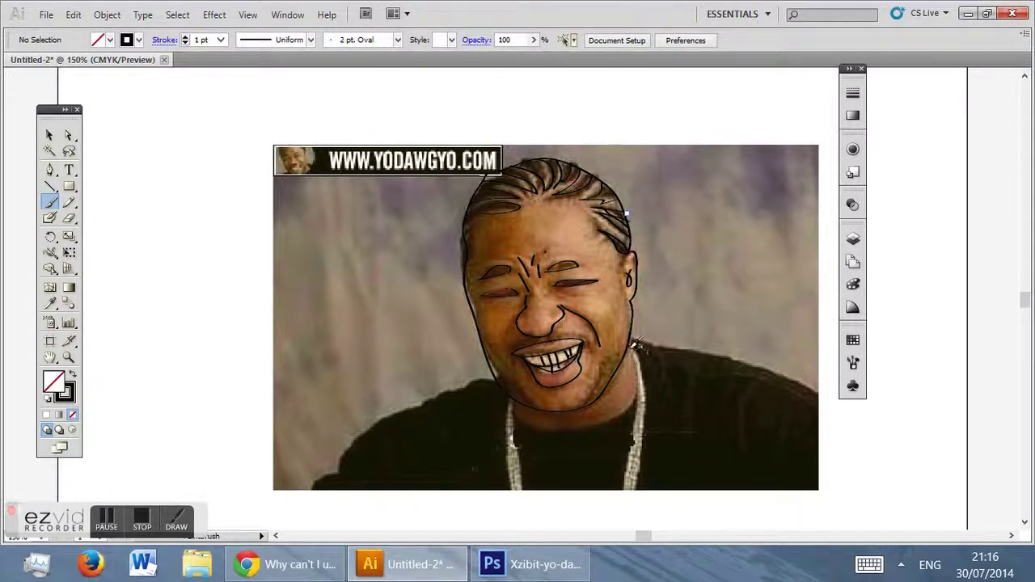
{"action": "left_click_drag", "start_coordinate": [644, 364], "coordinate": [651, 356]}
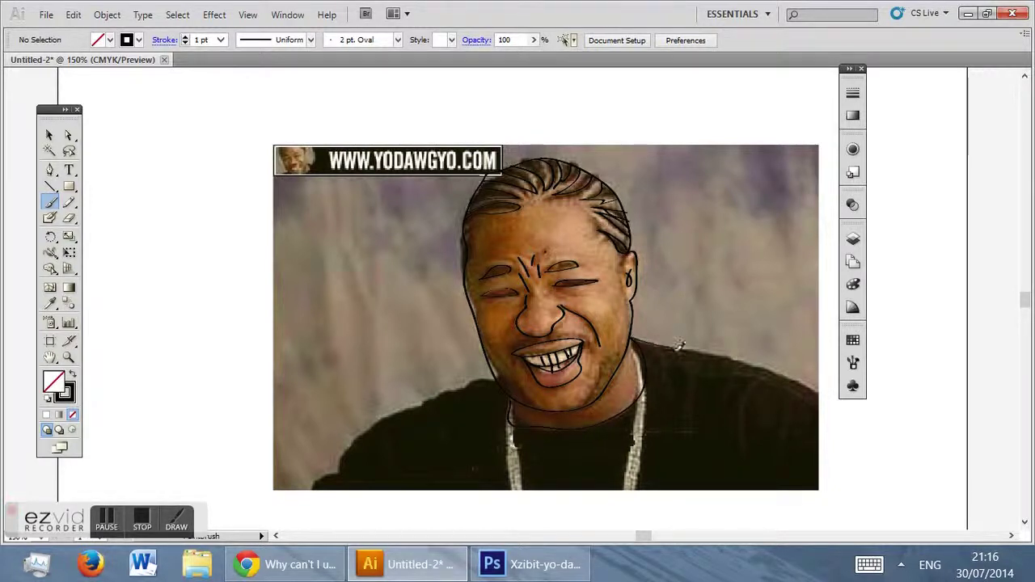
{"action": "mouse_move", "coordinate": [821, 389]}
{"action": "left_mouse_down"}
{"action": "mouse_move", "coordinate": [838, 444]}
{"action": "mouse_move", "coordinate": [794, 502]}
{"action": "mouse_move", "coordinate": [310, 483]}
{"action": "left_mouse_up"}
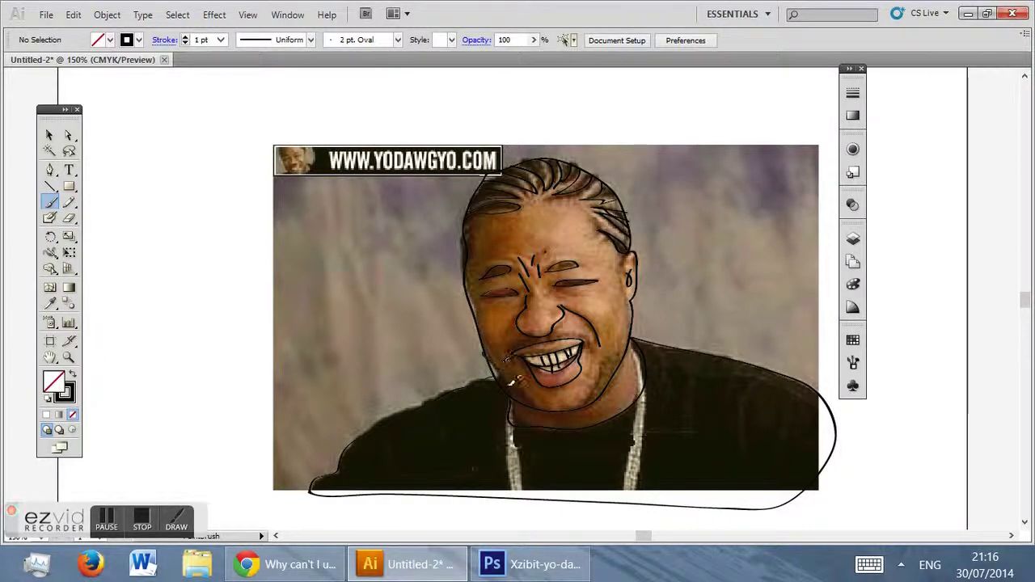
Step: Erase the rough jaw and chin line and redraw it cleanly with the Paintbrush tool
{"action": "left_click_drag", "start_coordinate": [560, 412], "coordinate": [556, 411]}
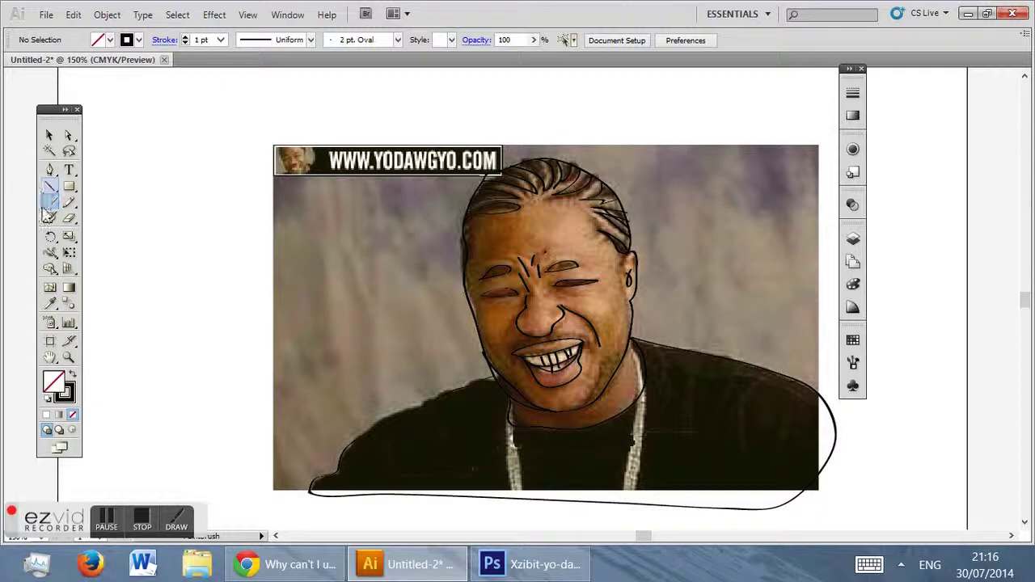
{"action": "left_click", "coordinate": [69, 219]}
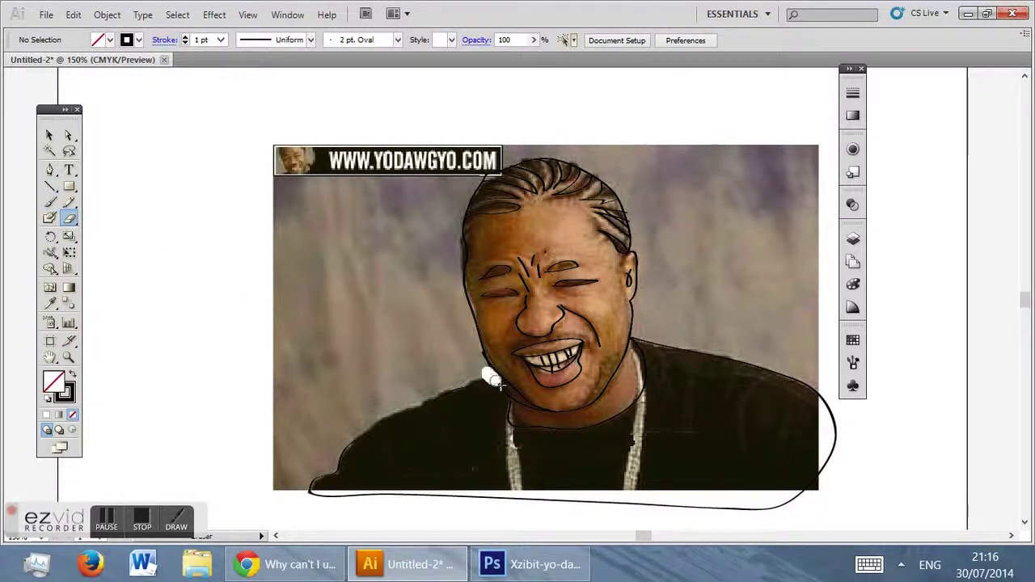
{"action": "mouse_move", "coordinate": [510, 394]}
{"action": "left_mouse_down"}
{"action": "mouse_move", "coordinate": [533, 417]}
{"action": "mouse_move", "coordinate": [526, 412]}
{"action": "left_mouse_up"}
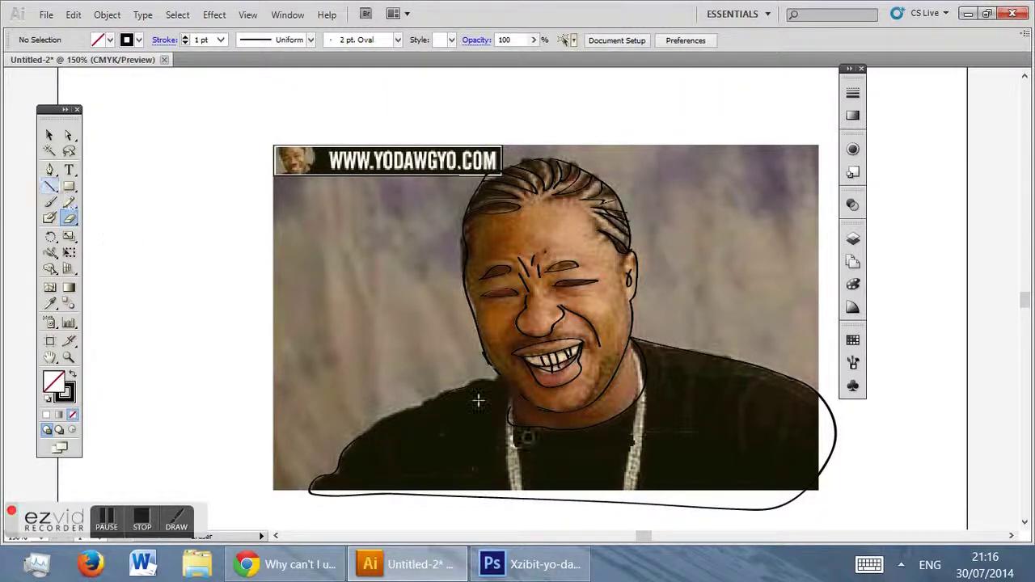
{"action": "left_click_drag", "start_coordinate": [476, 354], "coordinate": [543, 411]}
{"action": "left_click", "coordinate": [50, 202]}
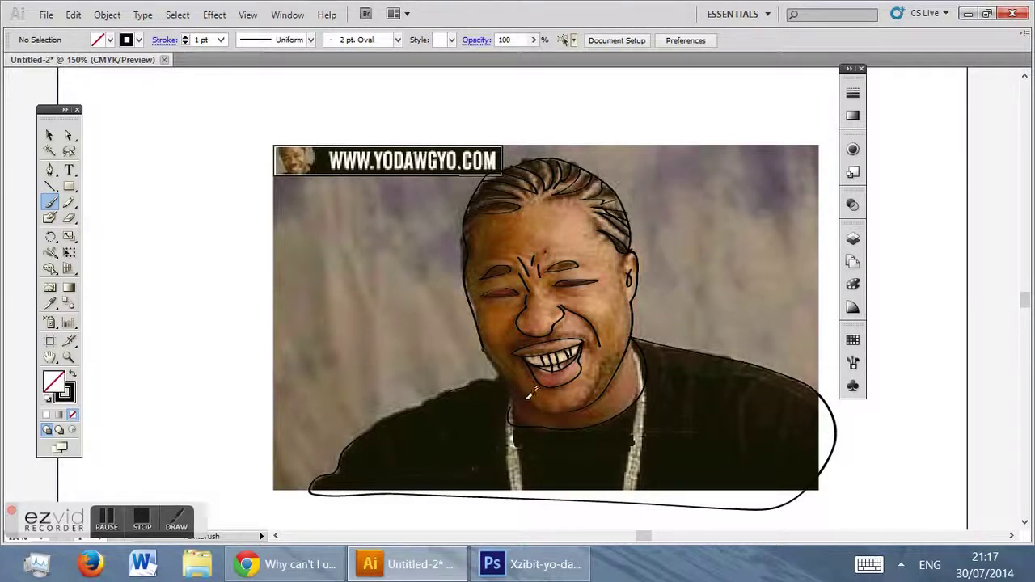
{"action": "left_click_drag", "start_coordinate": [581, 408], "coordinate": [485, 354]}
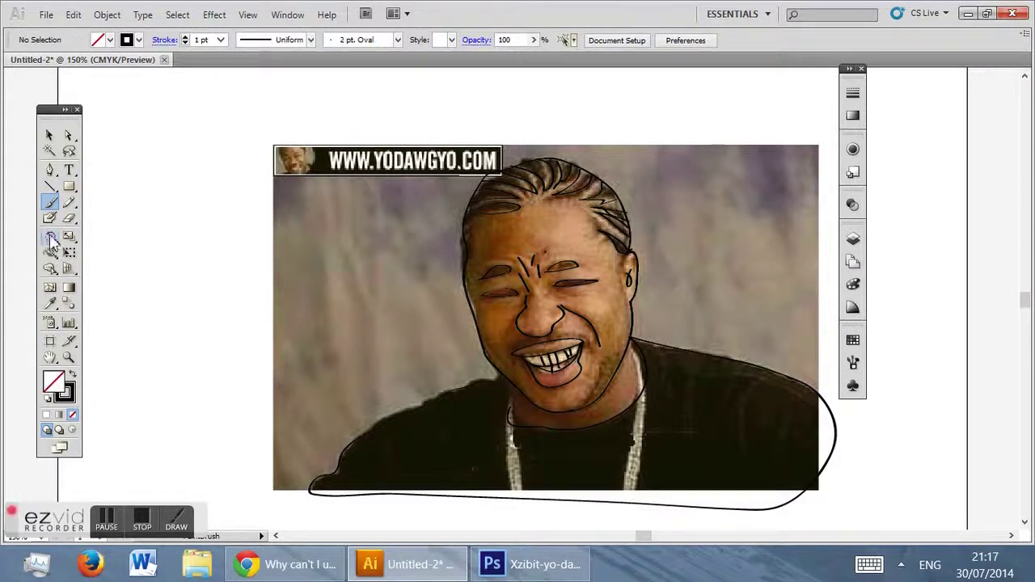
Step: Touch up the cheek contour and join the neck to the shoulder line, checking for gaps in Outline view
{"action": "left_click", "coordinate": [69, 218]}
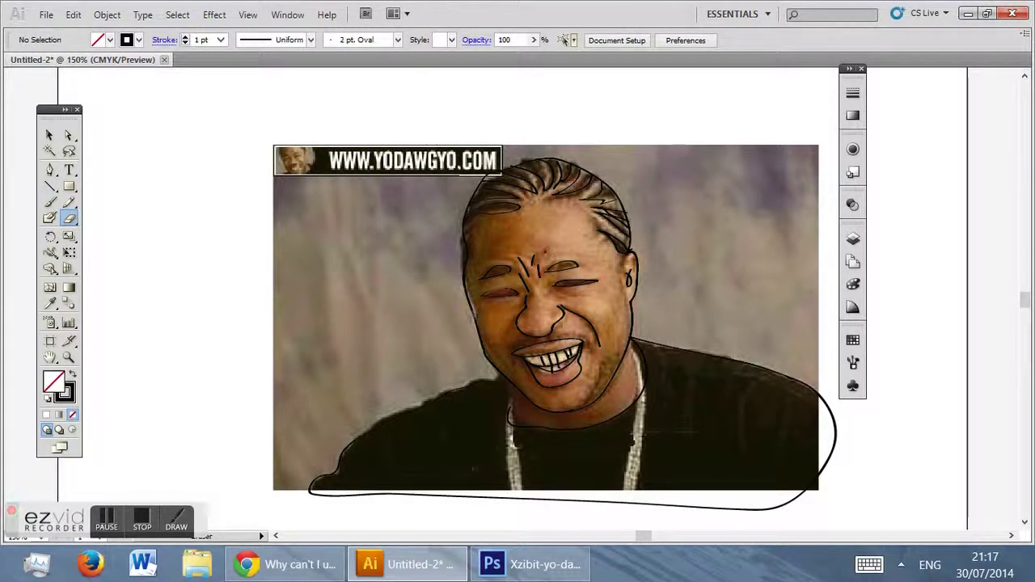
{"action": "left_click", "coordinate": [49, 202]}
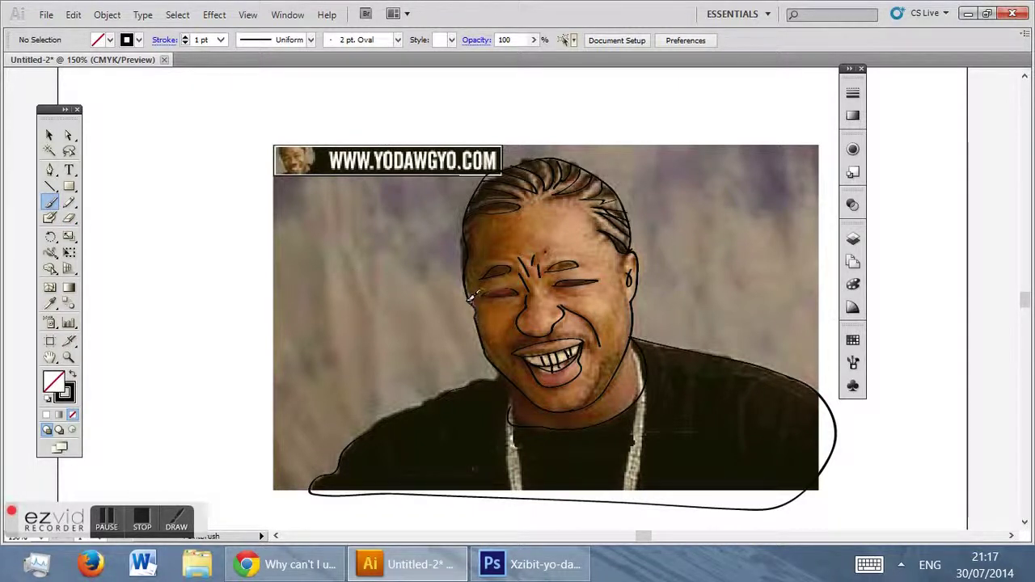
{"action": "key", "text": "ctrl+y"}
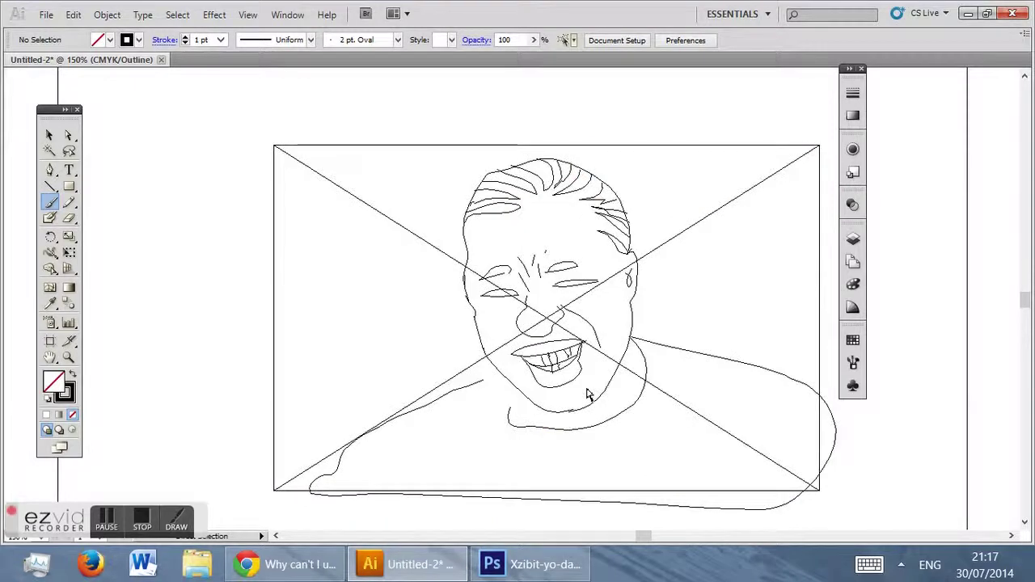
{"action": "key", "text": "ctrl+y"}
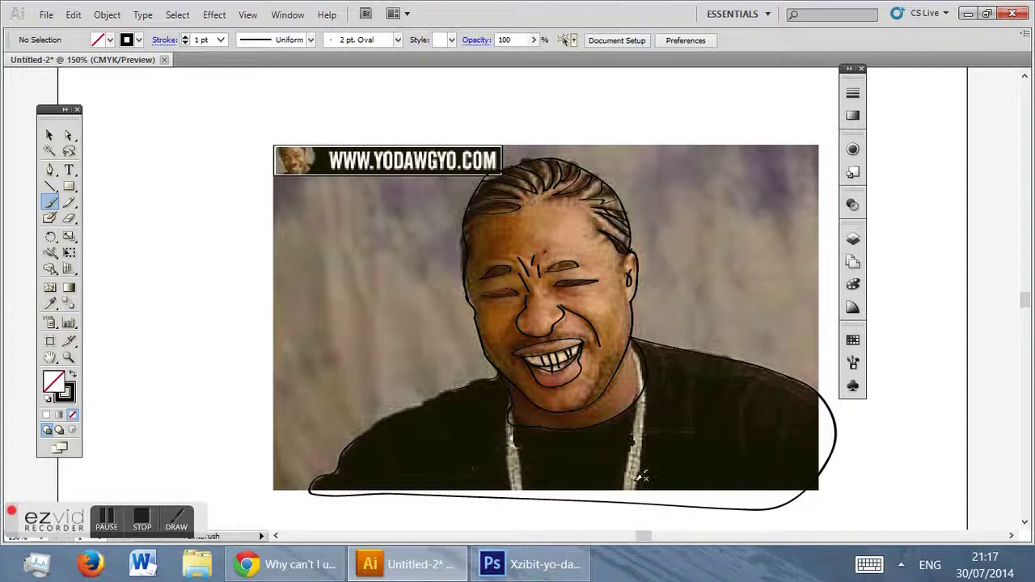
{"action": "key", "text": "ctrl+y"}
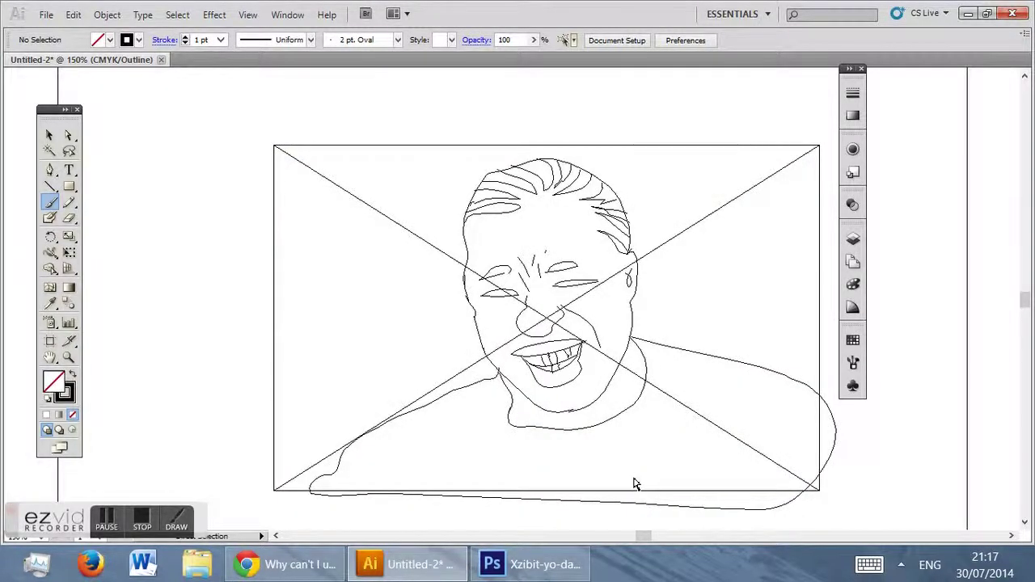
{"action": "key", "text": "ctrl+y"}
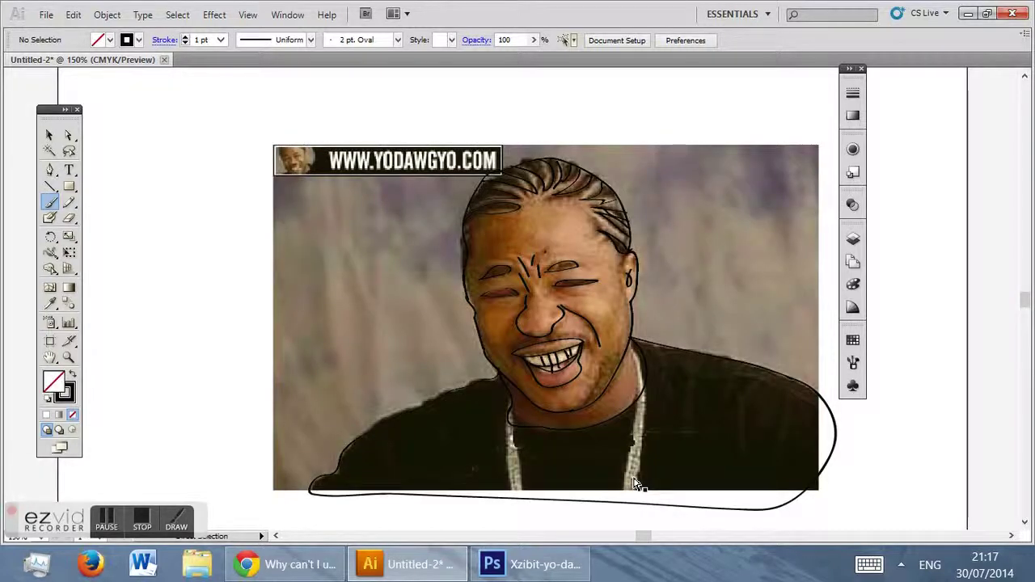
Step: Delete the placed portrait photo so that only the traced line art remains on the artboard
{"action": "key", "text": "ctrl+minus"}
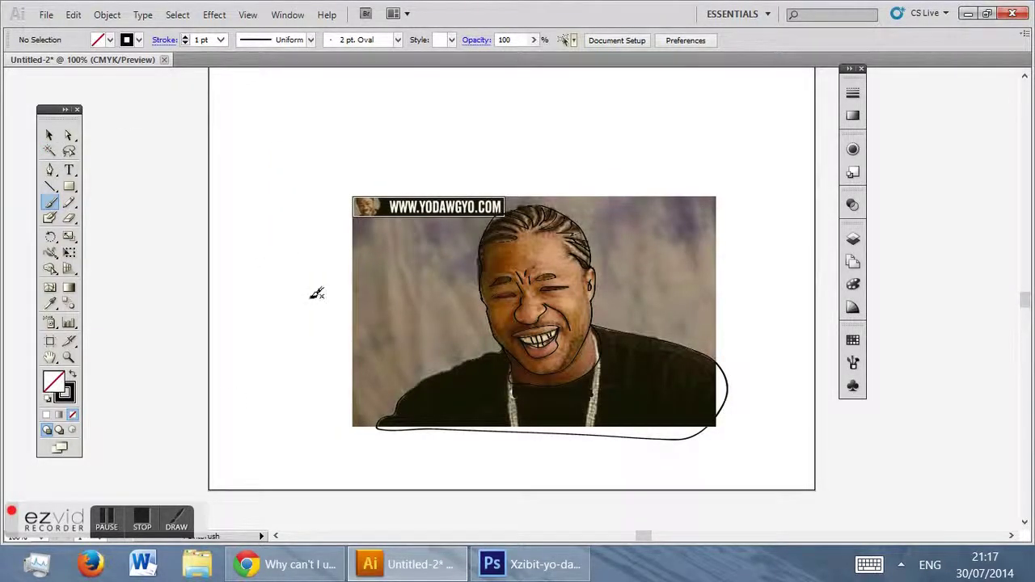
{"action": "left_click", "coordinate": [46, 135]}
{"action": "left_click", "coordinate": [375, 323]}
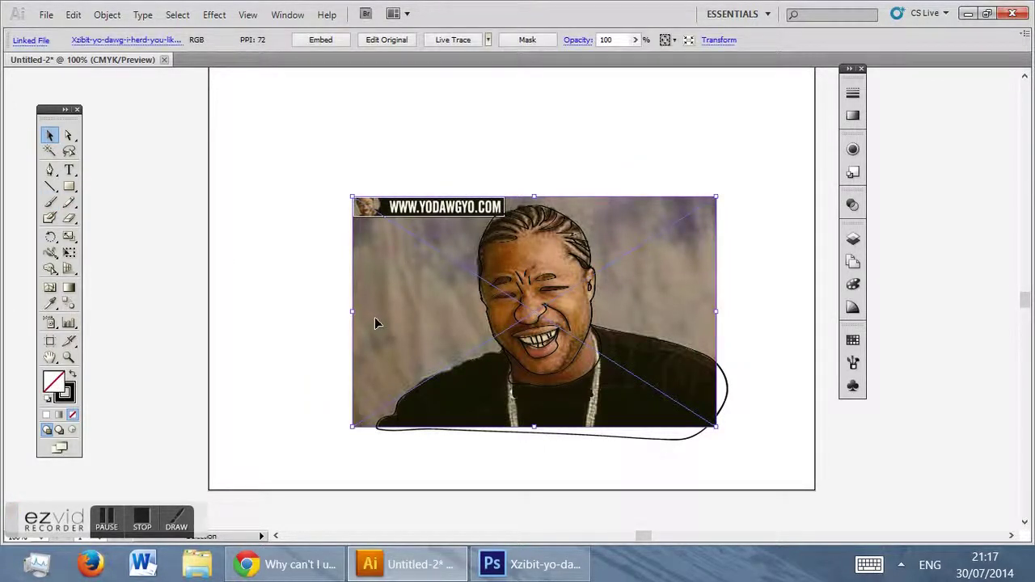
{"action": "key", "text": "Delete"}
Step: Select and copy all of the traced line art
{"action": "mouse_move", "coordinate": [366, 168]}
{"action": "left_mouse_down"}
{"action": "mouse_move", "coordinate": [439, 312]}
{"action": "mouse_move", "coordinate": [836, 536]}
{"action": "mouse_move", "coordinate": [804, 474]}
{"action": "left_mouse_up"}
{"action": "left_click", "coordinate": [647, 447]}
{"action": "key", "text": "ctrl+a"}
{"action": "scroll", "coordinate": [505, 330], "scroll_direction": "up", "scroll_amount": 2}
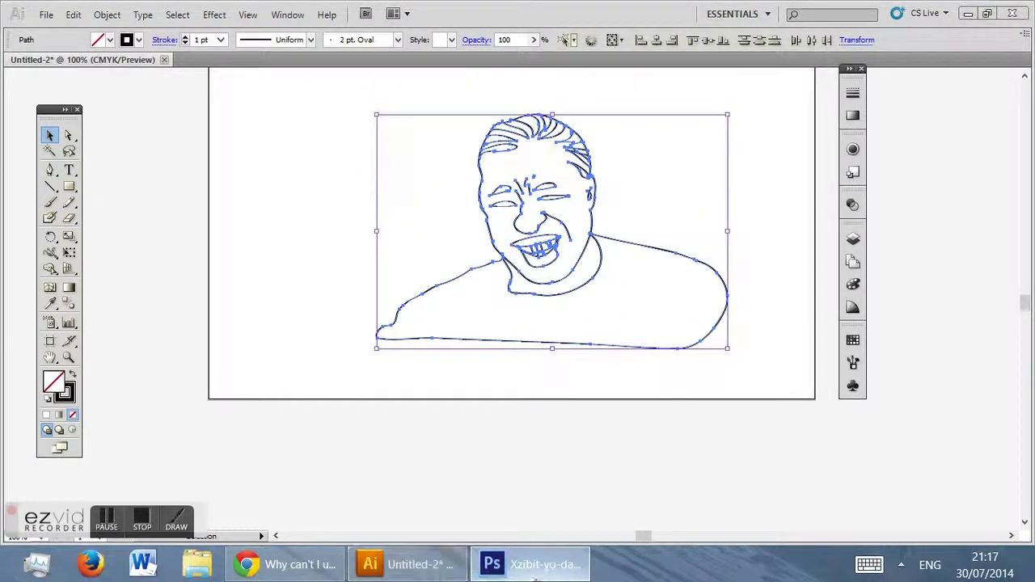
Step: Switch to Photoshop and paste the line art as pixels into the transparent document at its default size and position
{"action": "left_click", "coordinate": [538, 568]}
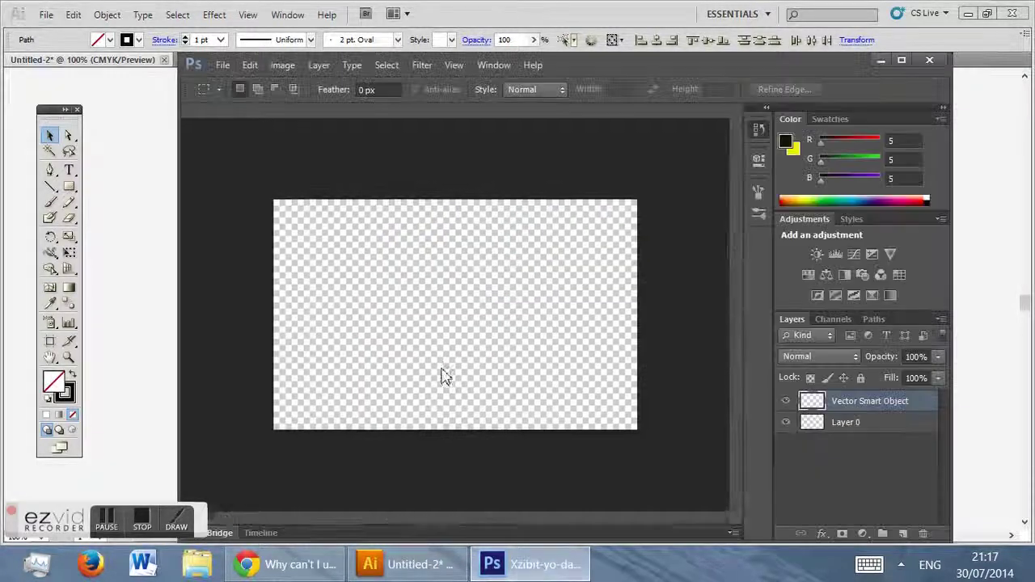
{"action": "double_click", "coordinate": [695, 55]}
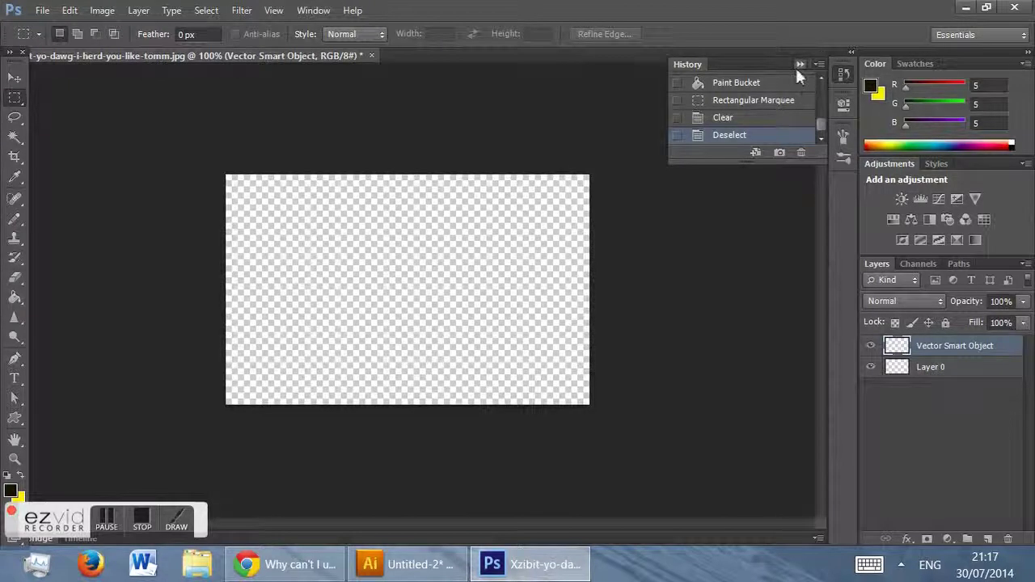
{"action": "left_click", "coordinate": [801, 64]}
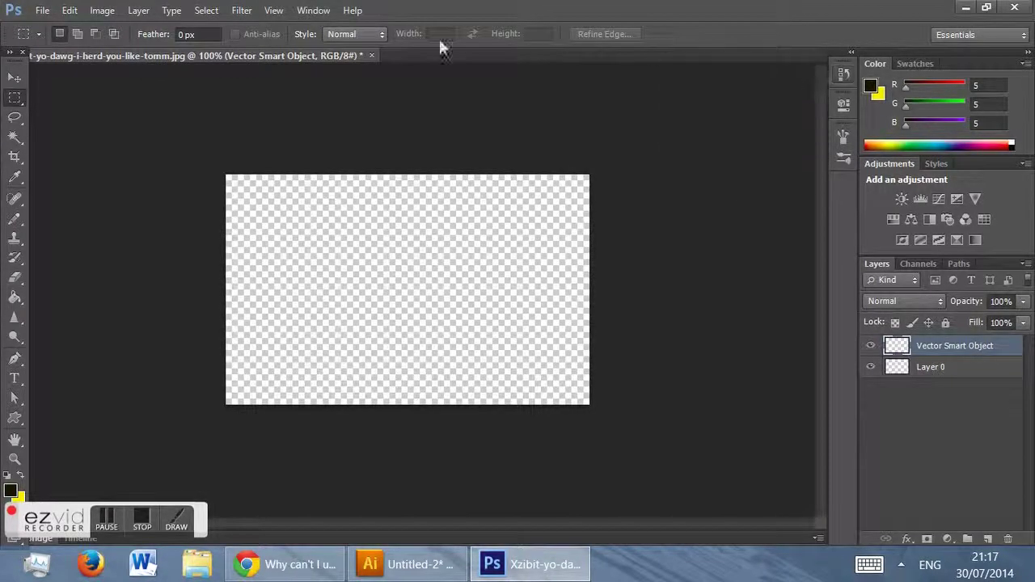
{"action": "key", "text": "ctrl+v"}
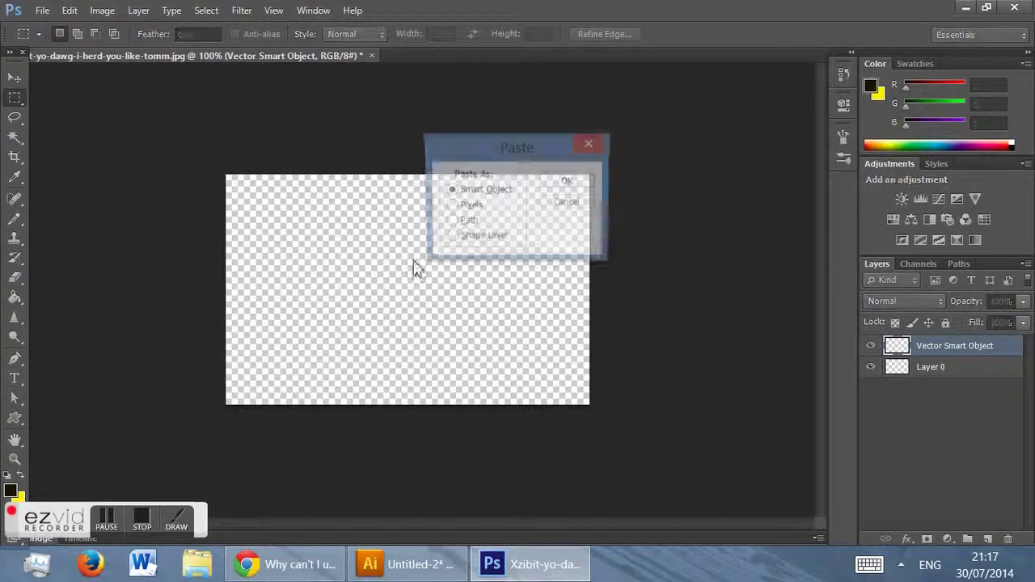
{"action": "left_click", "coordinate": [469, 207]}
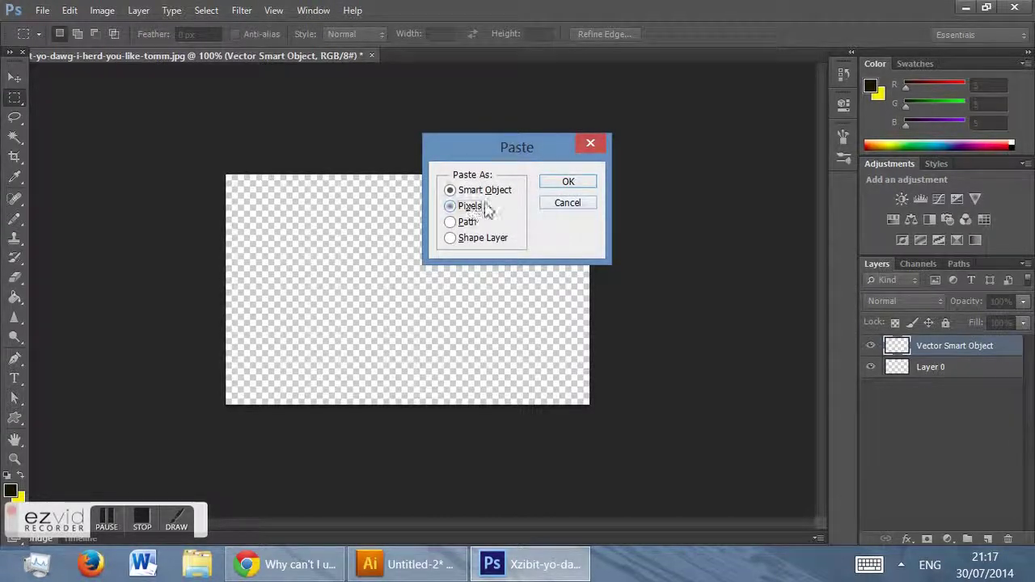
{"action": "left_click", "coordinate": [556, 186]}
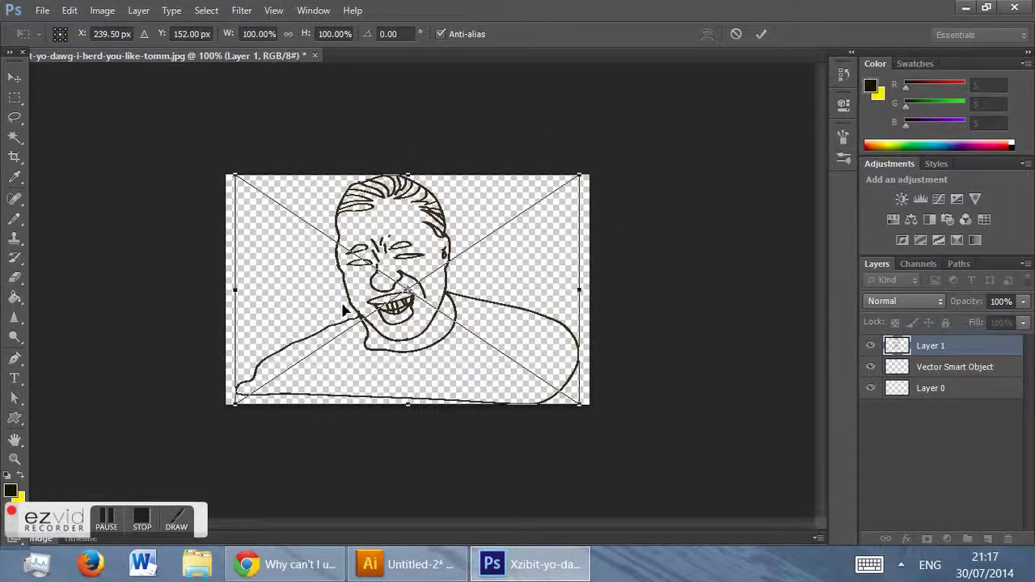
{"action": "key", "text": "Return"}
Step: Set the foreground colour to brown #985615 for use with the Paint Bucket tool
{"action": "left_click", "coordinate": [20, 298]}
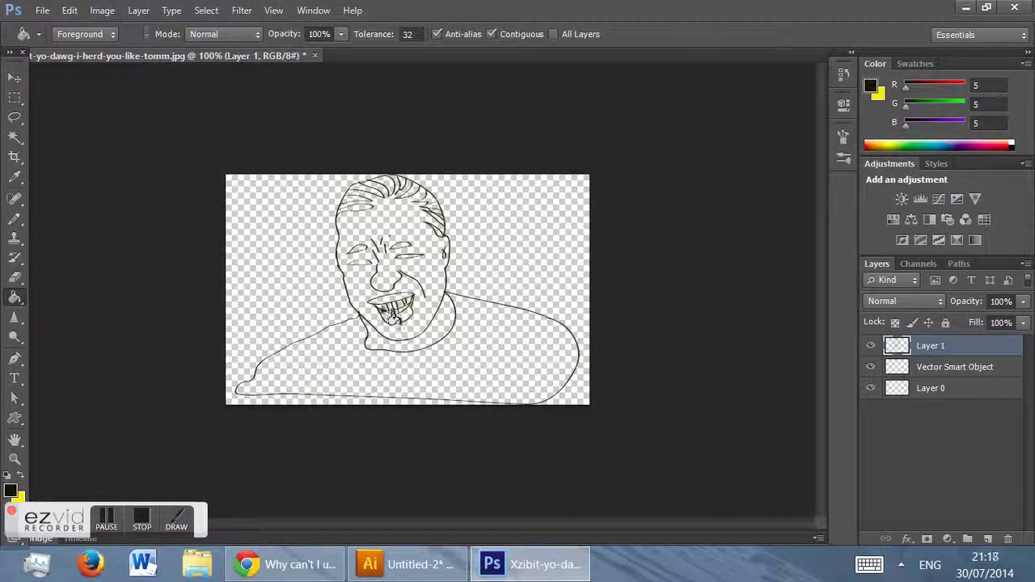
{"action": "left_click", "coordinate": [12, 490]}
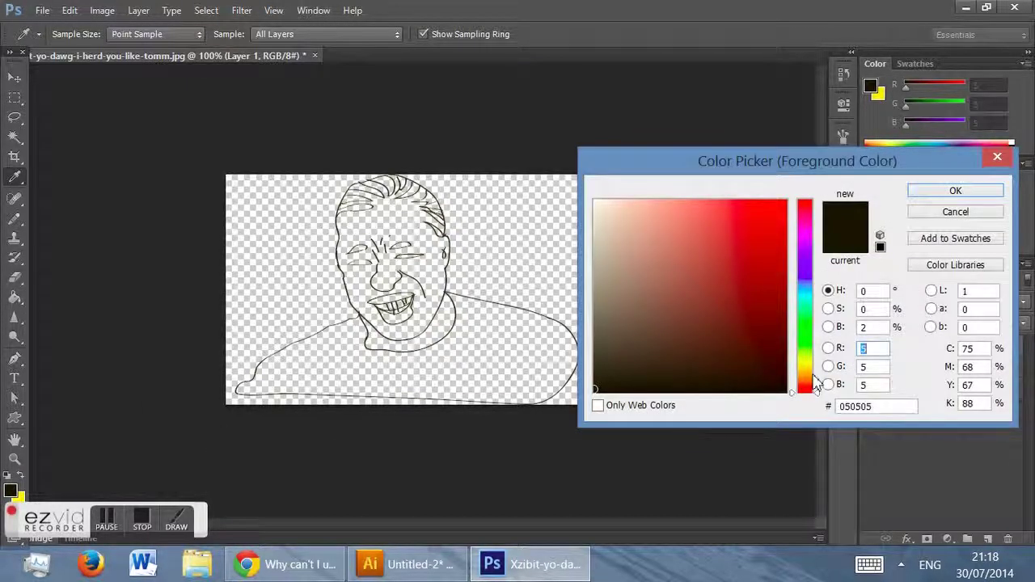
{"action": "left_click_drag", "start_coordinate": [806, 381], "coordinate": [805, 379]}
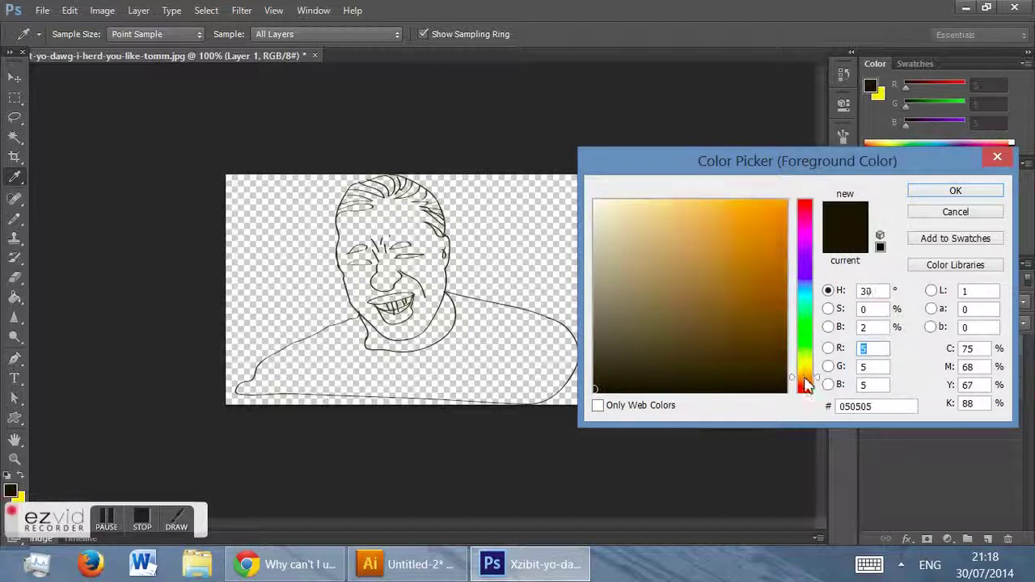
{"action": "left_click_drag", "start_coordinate": [750, 248], "coordinate": [760, 278]}
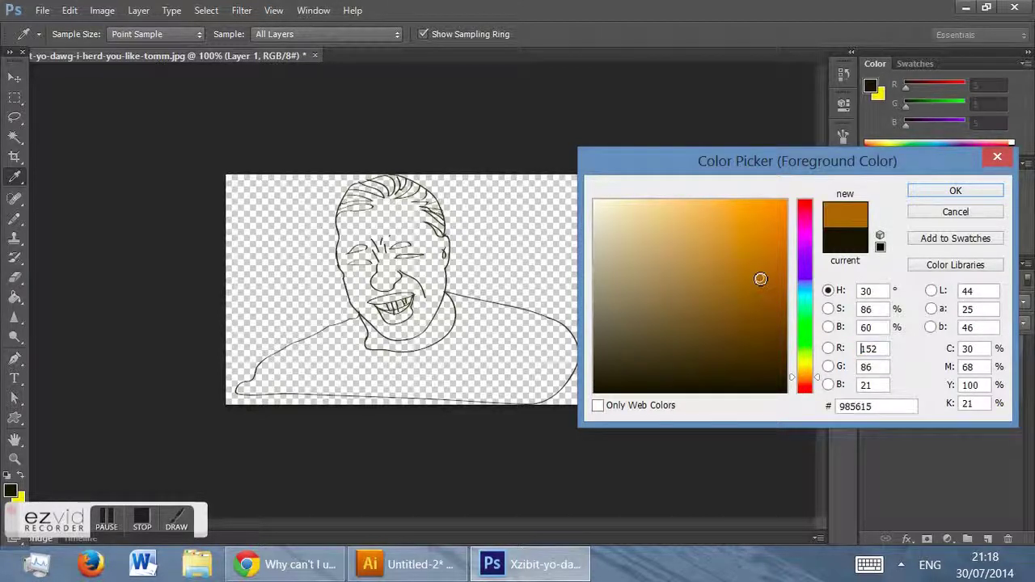
{"action": "left_click", "coordinate": [955, 193]}
{"action": "key", "text": "g"}
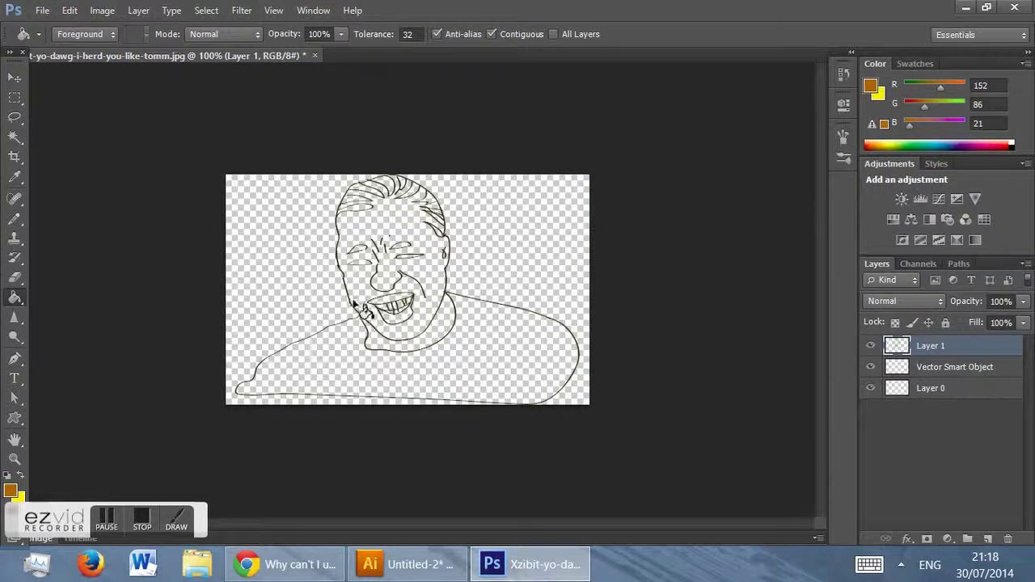
Step: Try to fill the face on Layer 1 with the brown foreground colour
{"action": "left_click", "coordinate": [386, 322]}
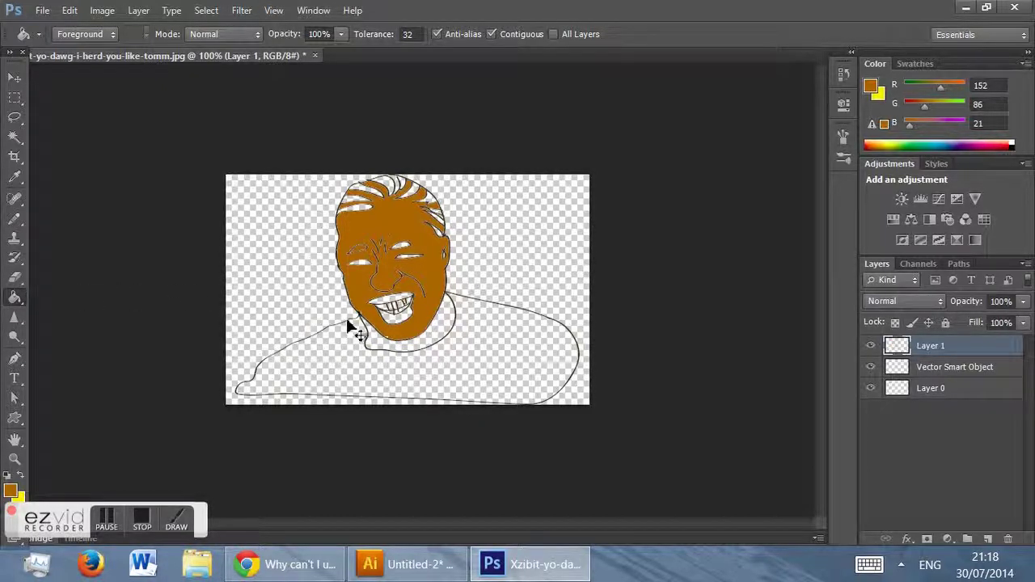
{"action": "key", "text": "ctrl+z"}
{"action": "left_click", "coordinate": [370, 299]}
{"action": "key", "text": "ctrl+z"}
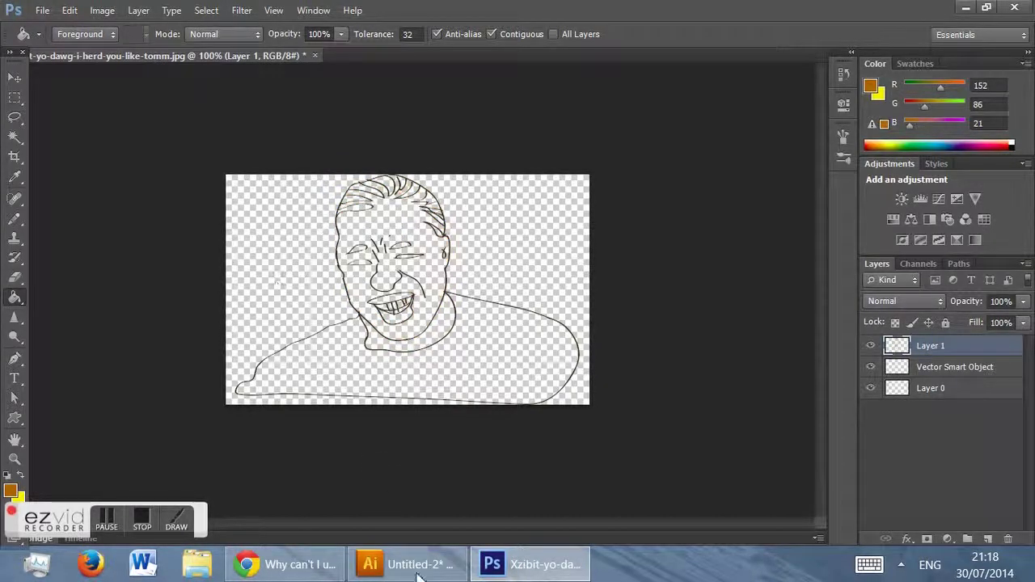
Step: Switch to Illustrator and close the gap in the left eyebrow's outline with the Paintbrush tool
{"action": "left_click", "coordinate": [422, 564]}
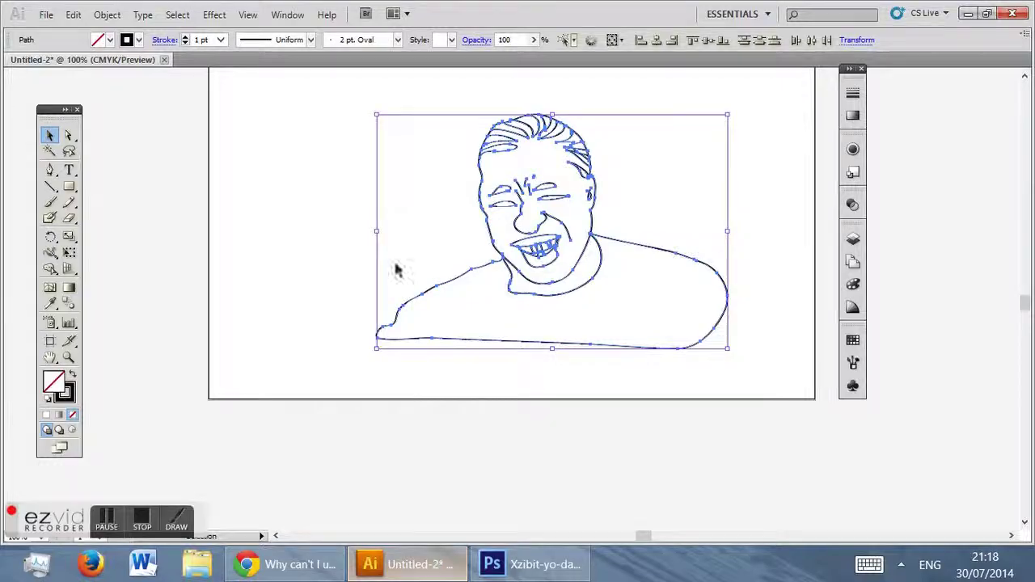
{"action": "left_click", "coordinate": [49, 202]}
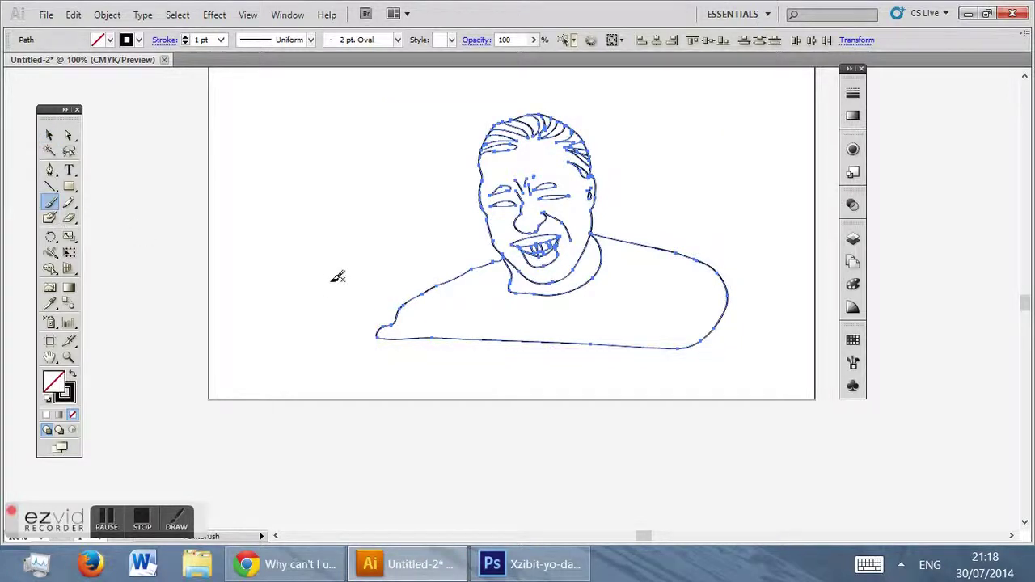
{"action": "key", "text": "ctrl+plus"}
{"action": "key", "text": "ctrl+plus"}
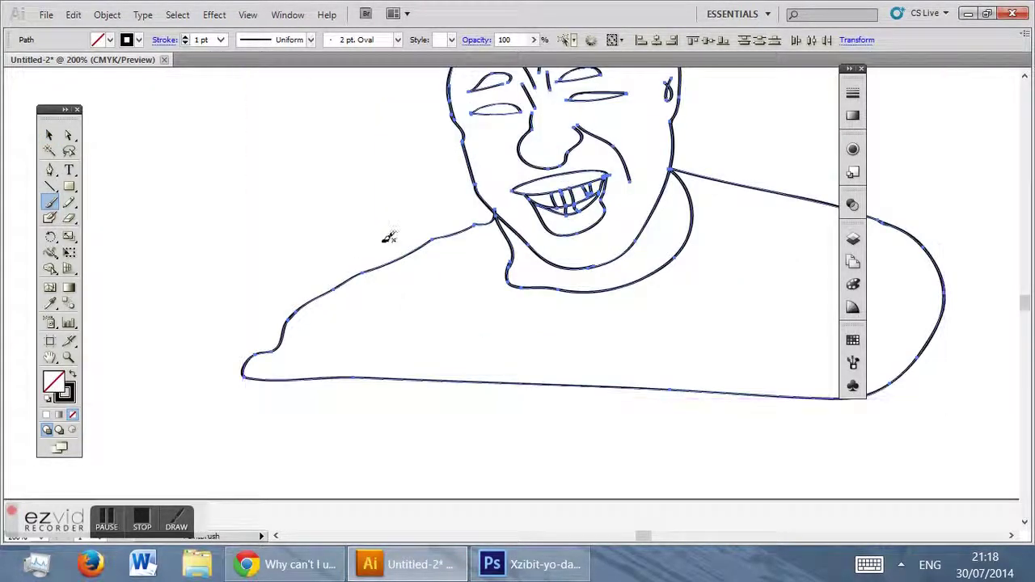
{"action": "scroll", "coordinate": [443, 235], "scroll_direction": "up", "scroll_amount": 3}
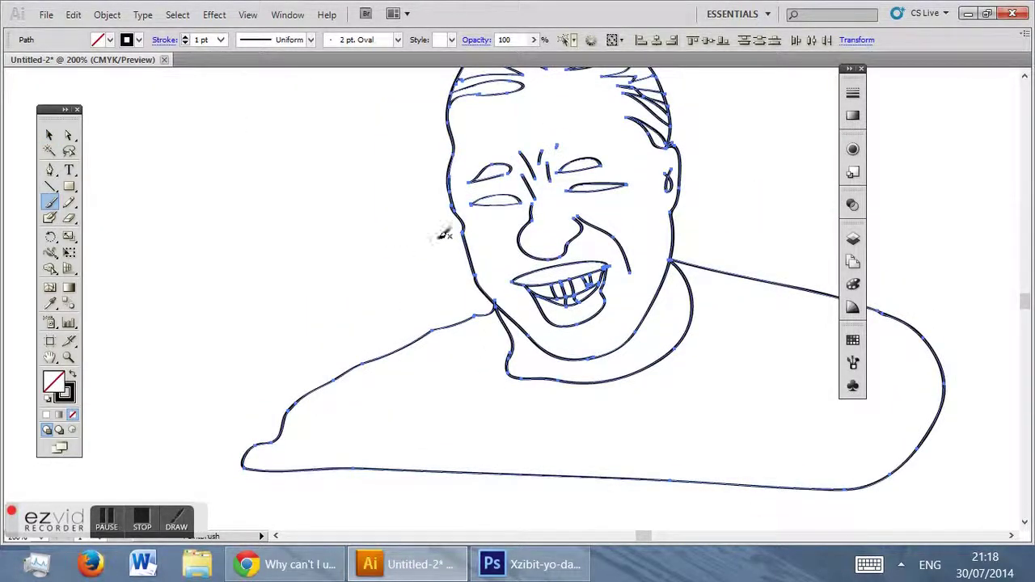
{"action": "left_click", "coordinate": [515, 173], "text": "ctrl"}
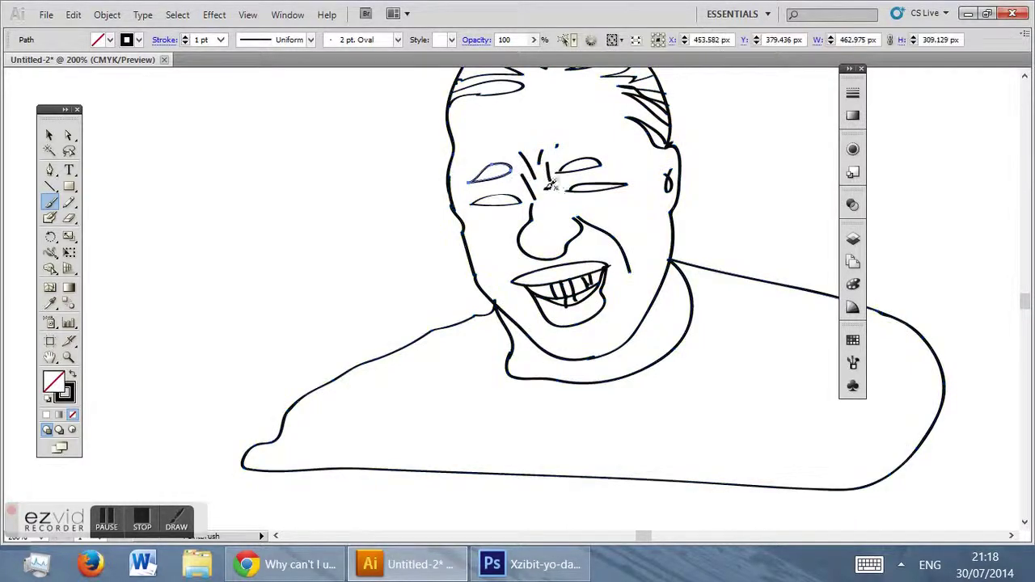
{"action": "key", "text": "ctrl+minus"}
{"action": "key", "text": "ctrl+minus"}
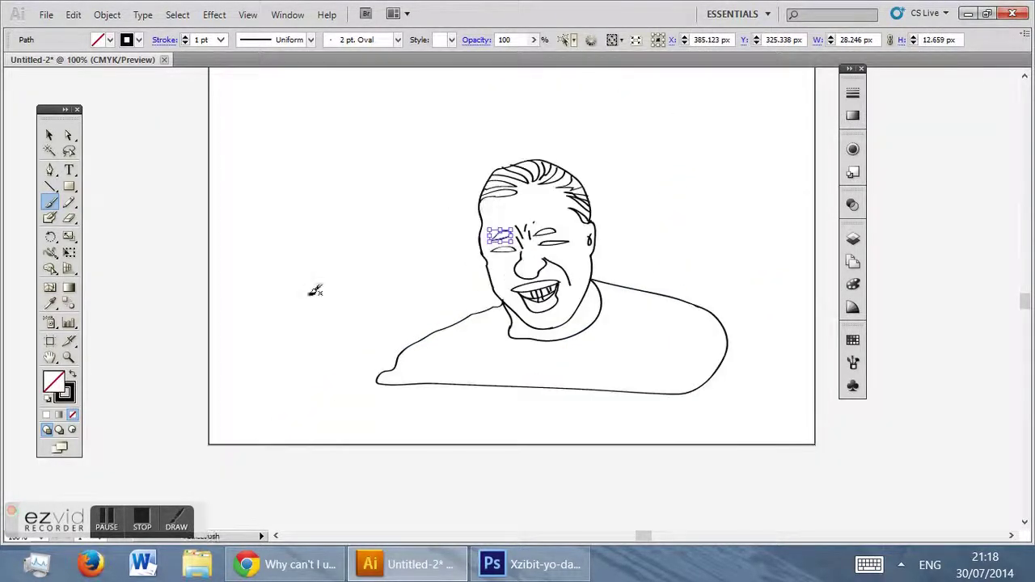
Step: Select and copy the entire corrected line drawing
{"action": "left_click", "coordinate": [45, 136]}
{"action": "mouse_move", "coordinate": [247, 116]}
{"action": "left_mouse_down"}
{"action": "mouse_move", "coordinate": [601, 294]}
{"action": "mouse_move", "coordinate": [780, 438]}
{"action": "mouse_move", "coordinate": [771, 435]}
{"action": "left_mouse_up"}
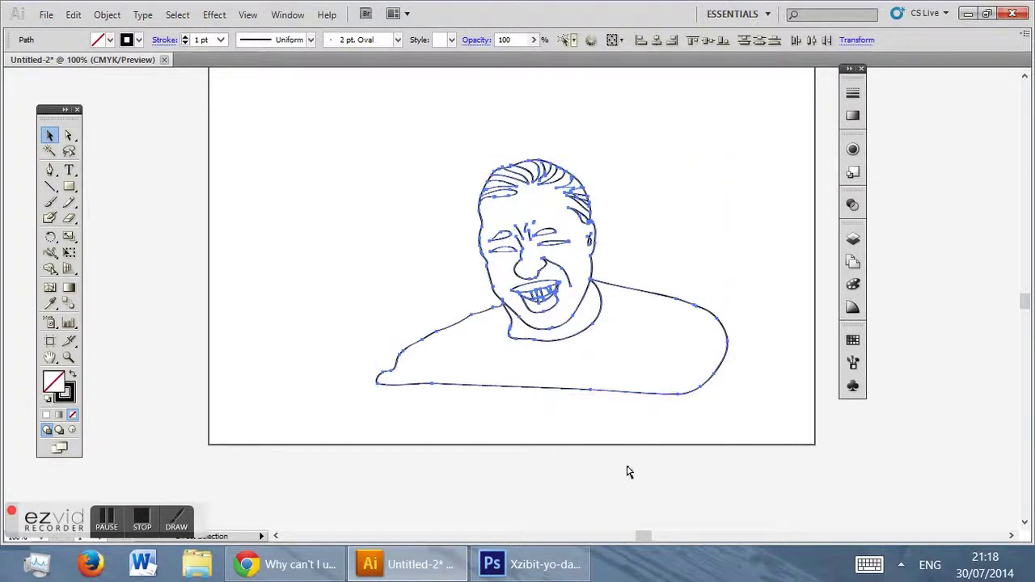
Step: Switch to Photoshop and clear the old line drawing from Layer 1 with a marquee around the whole canvas
{"action": "left_click", "coordinate": [529, 565]}
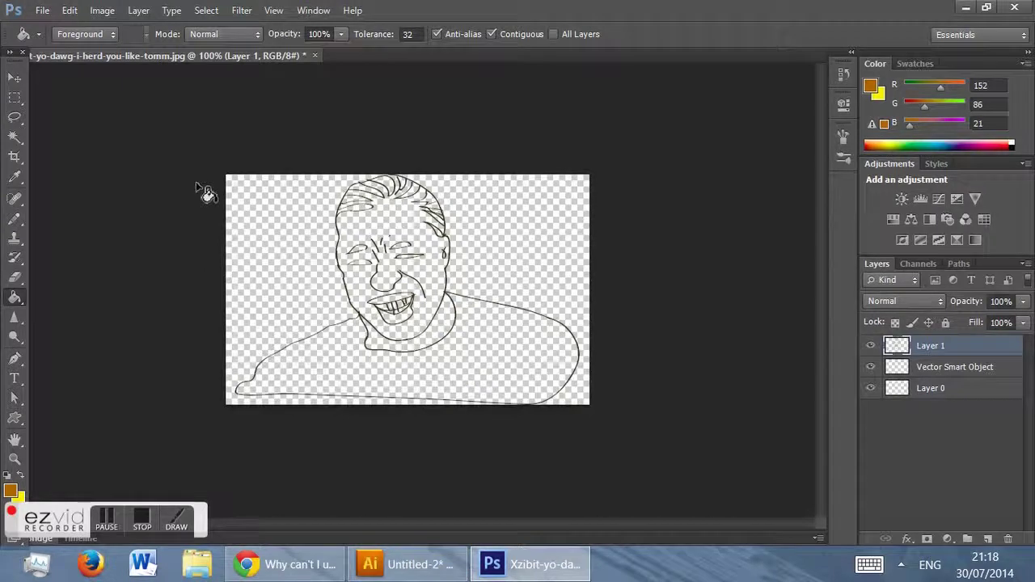
{"action": "left_click", "coordinate": [14, 97]}
{"action": "mouse_move", "coordinate": [162, 173]}
{"action": "left_mouse_down"}
{"action": "mouse_move", "coordinate": [506, 423]}
{"action": "mouse_move", "coordinate": [680, 500]}
{"action": "left_mouse_up"}
{"action": "key", "text": "Delete"}
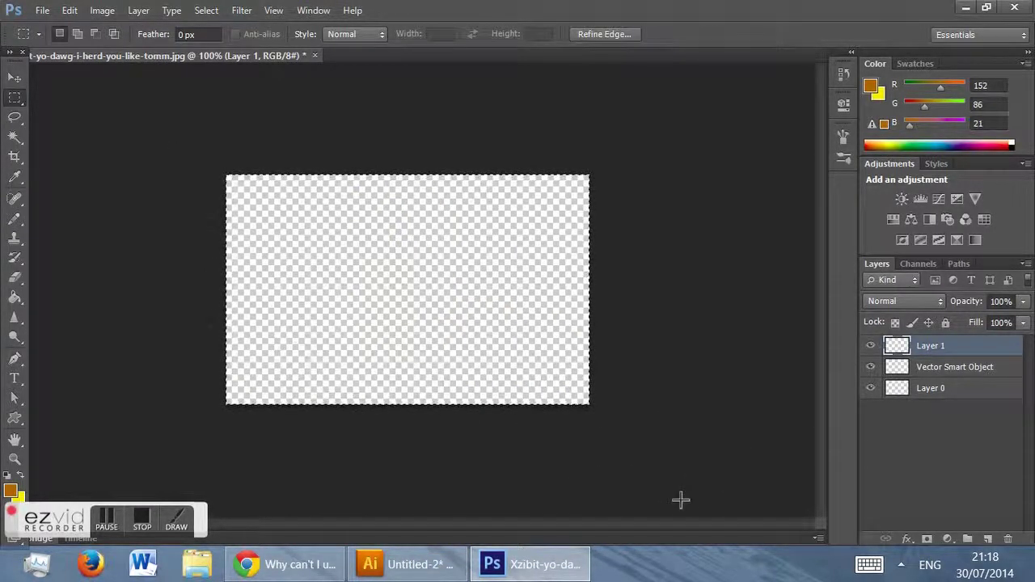
Step: Paste the corrected line art as pixels and fill the face with the brown foreground colour
{"action": "key", "text": "ctrl+v"}
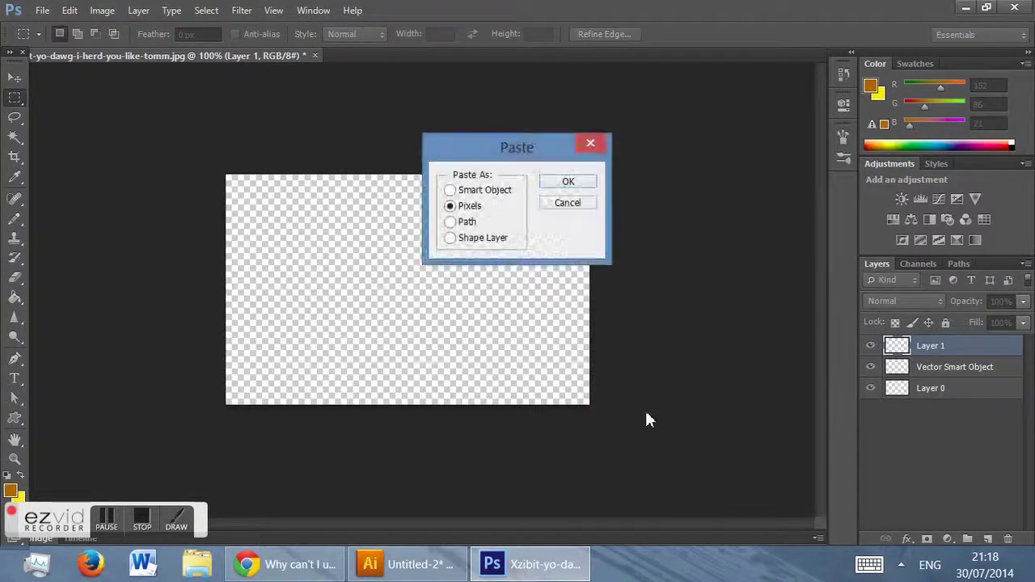
{"action": "left_click", "coordinate": [555, 187]}
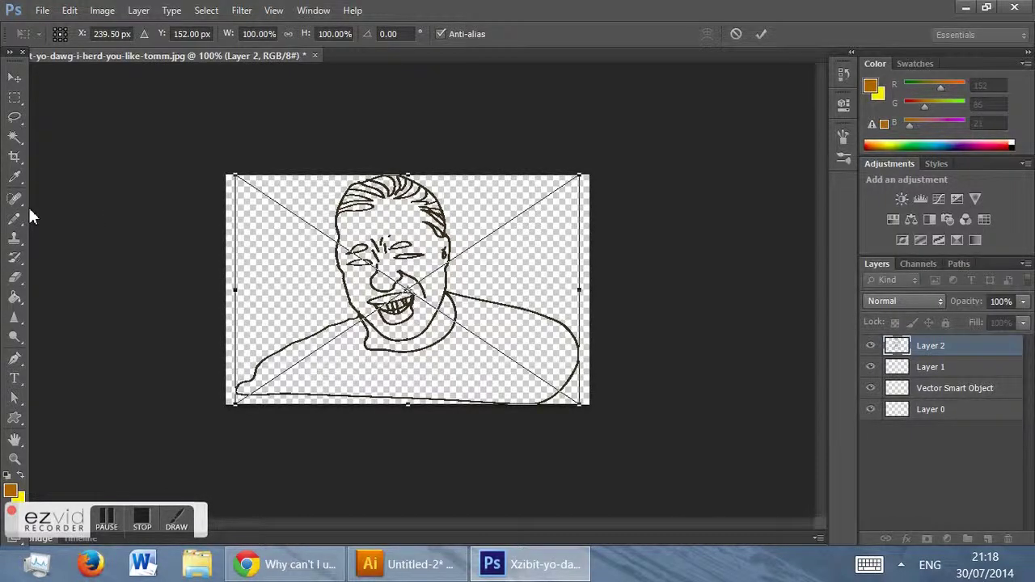
{"action": "key", "text": "Return"}
{"action": "left_click", "coordinate": [15, 297]}
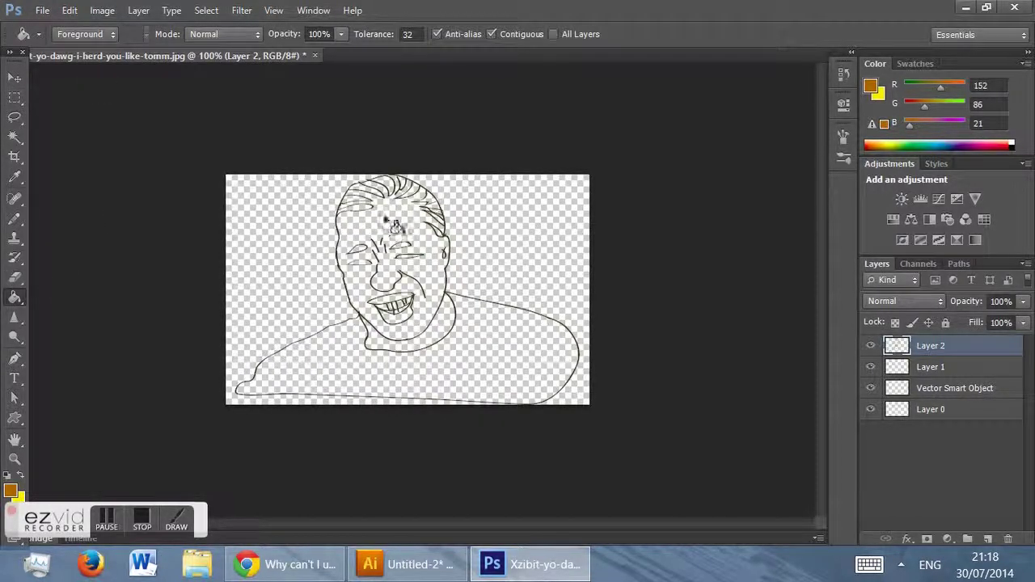
{"action": "left_click", "coordinate": [393, 230]}
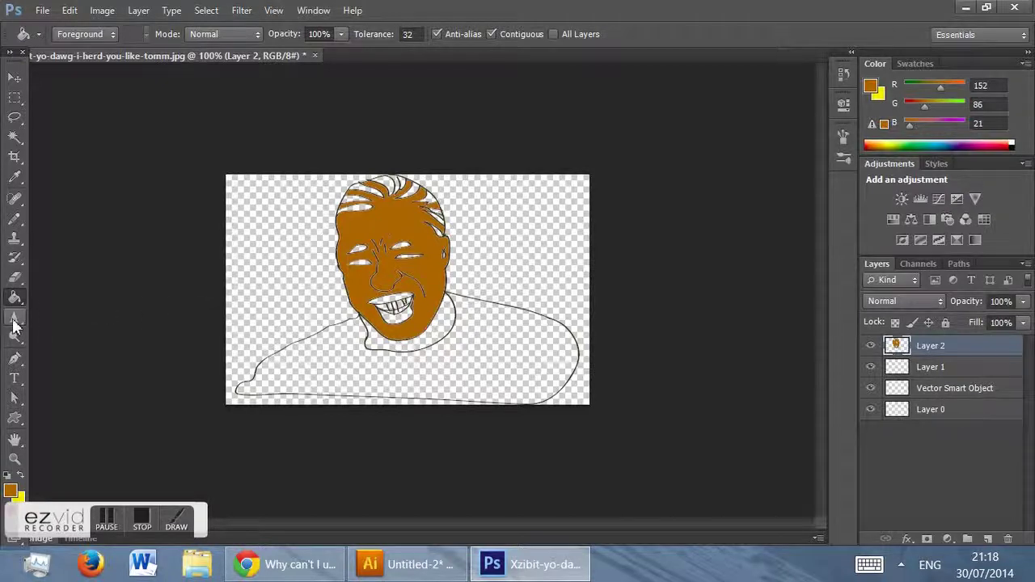
Step: Change the foreground colour to a lighter, less saturated orange-brown
{"action": "left_click", "coordinate": [11, 491]}
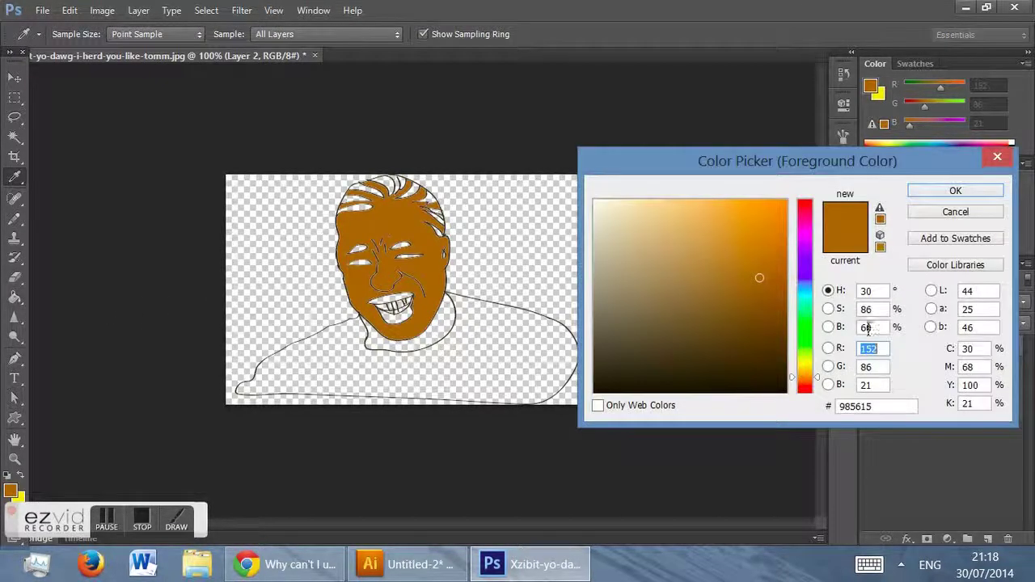
{"action": "mouse_move", "coordinate": [768, 300]}
{"action": "left_mouse_down"}
{"action": "mouse_move", "coordinate": [758, 315]}
{"action": "mouse_move", "coordinate": [747, 262]}
{"action": "mouse_move", "coordinate": [722, 253]}
{"action": "left_mouse_up"}
{"action": "left_click", "coordinate": [955, 191]}
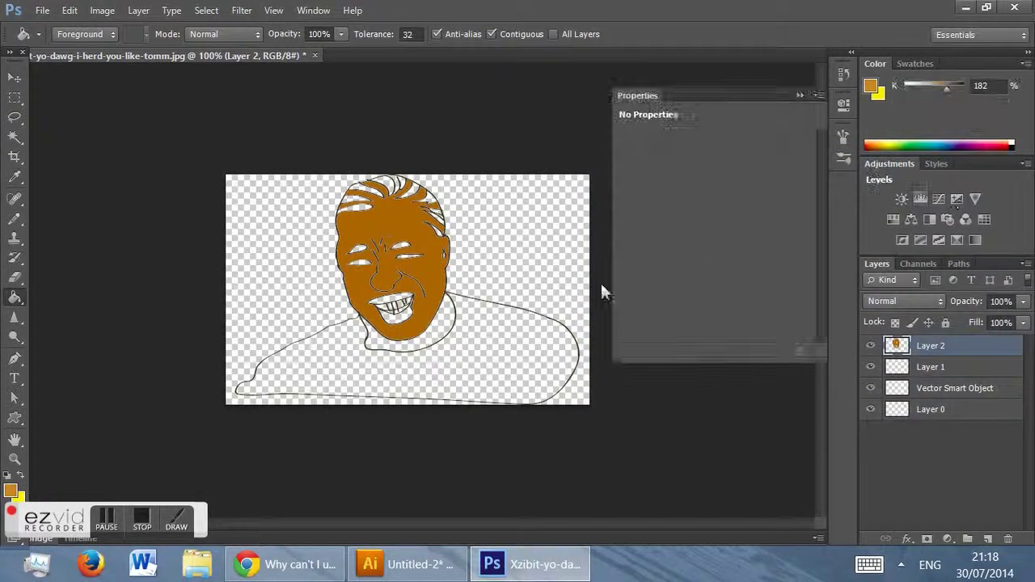
{"action": "left_click", "coordinate": [400, 308]}
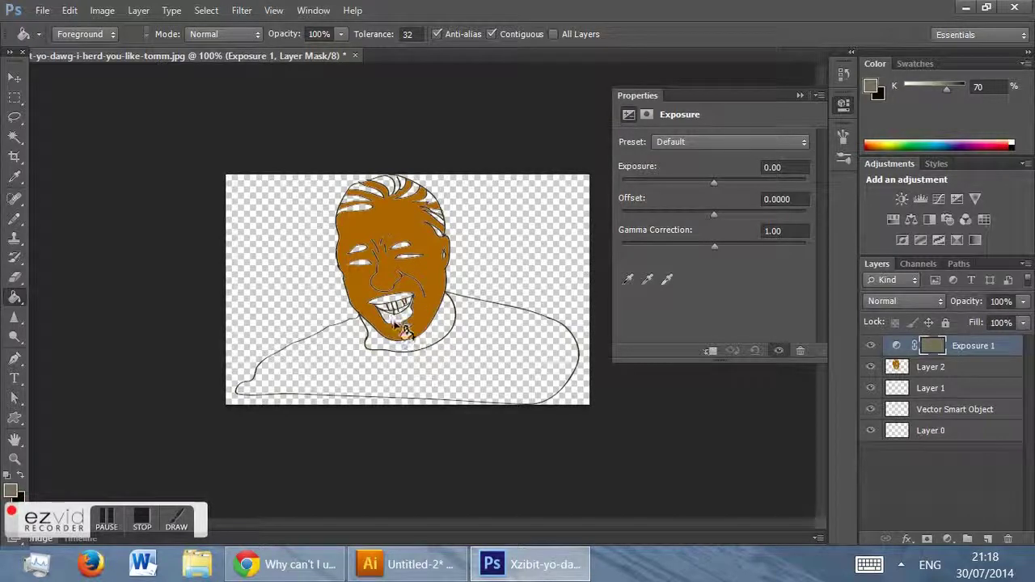
{"action": "left_click", "coordinate": [799, 96]}
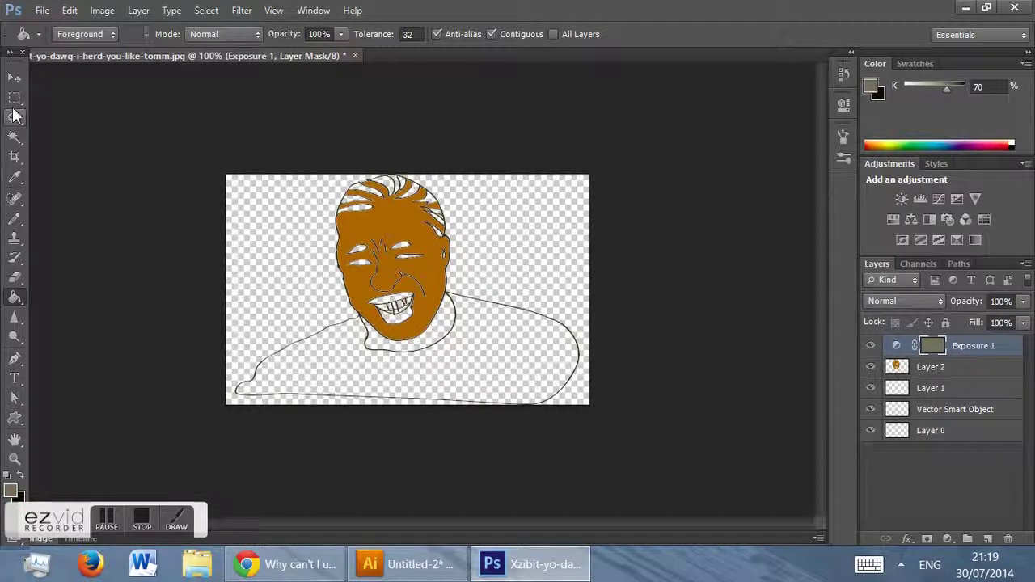
{"action": "left_click", "coordinate": [15, 98]}
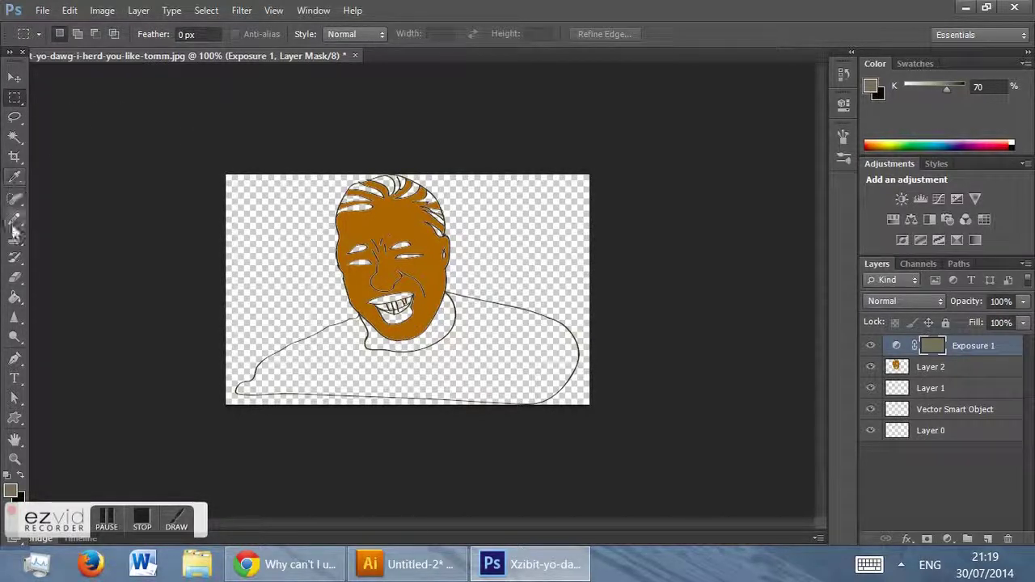
{"action": "left_click", "coordinate": [14, 297]}
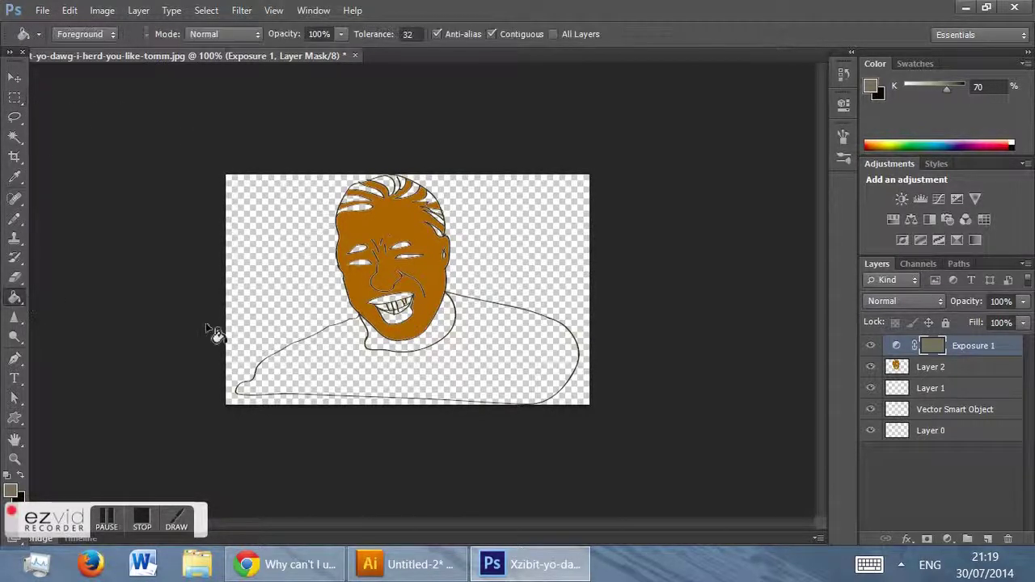
{"action": "left_click", "coordinate": [396, 322]}
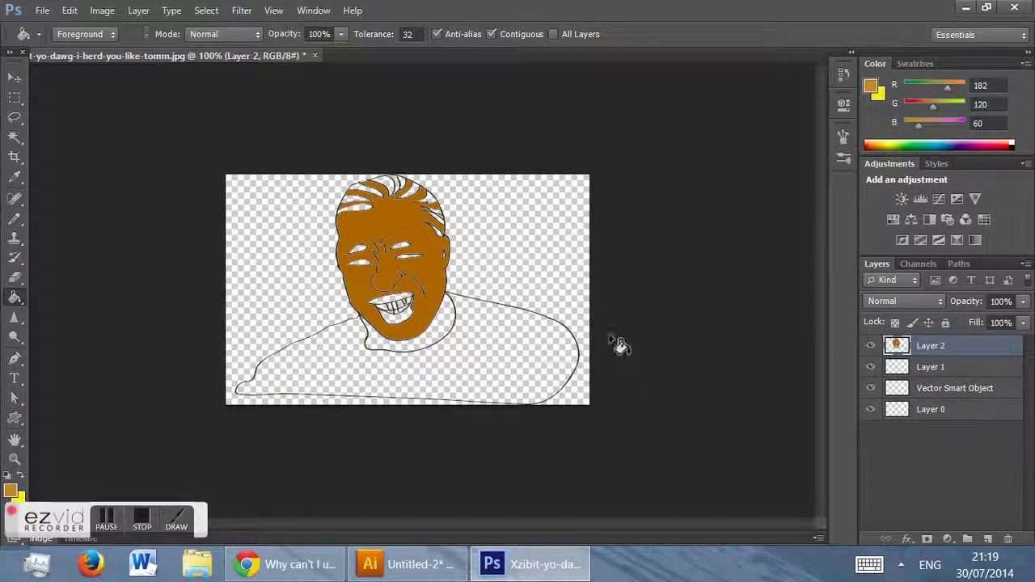
Step: Delete Layer 1, the Vector Smart Object layer and Layer 0, keeping only Layer 2
{"action": "left_click", "coordinate": [952, 368]}
{"action": "key", "text": "Delete"}
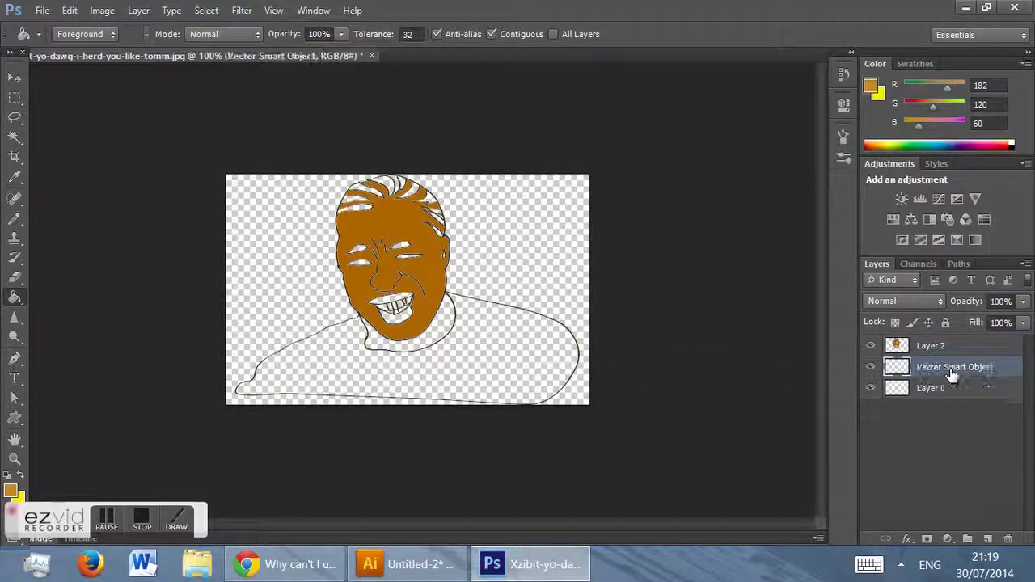
{"action": "key", "text": "Delete"}
{"action": "key", "text": "Delete"}
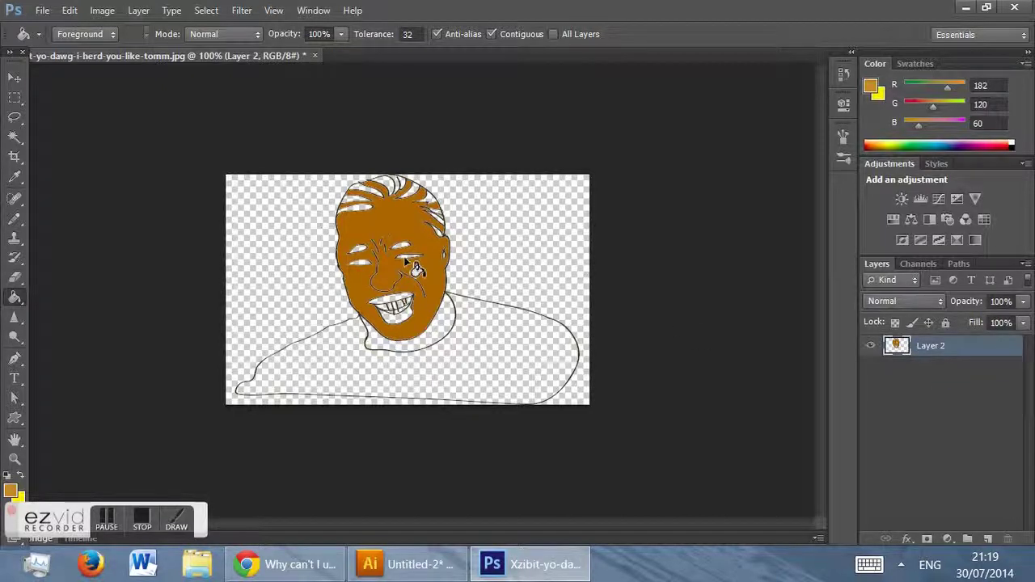
Step: Fill the upper and lower lips with the lighter orange-brown foreground colour using the Paint Bucket
{"action": "left_click", "coordinate": [387, 300]}
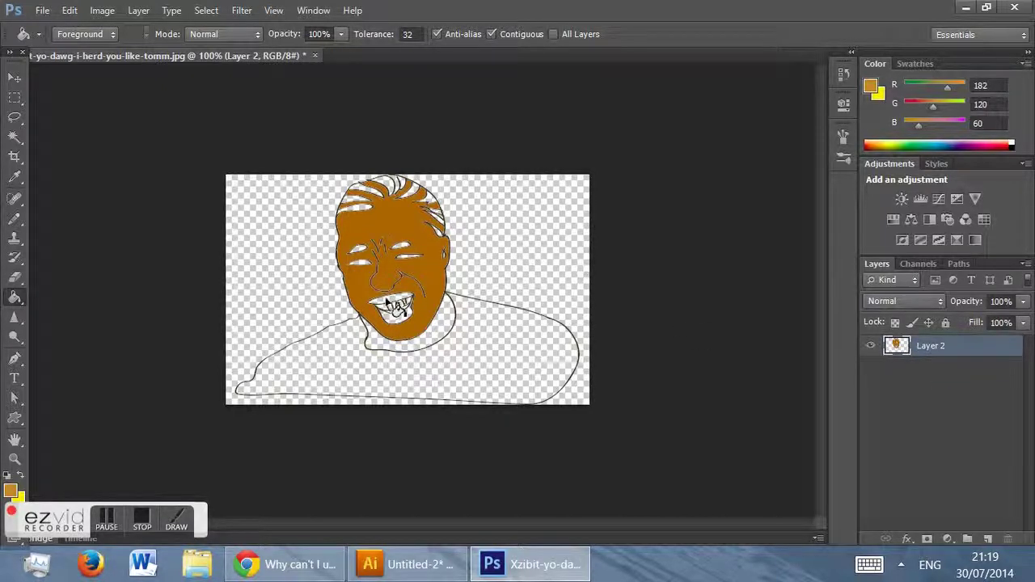
{"action": "left_click", "coordinate": [408, 326]}
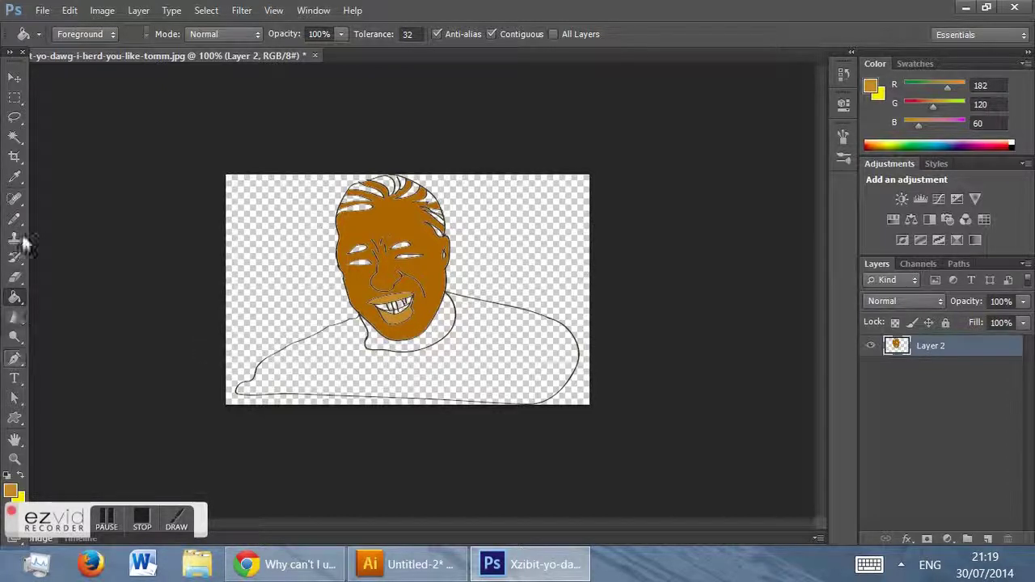
Step: Sample the face's brown, darken the foreground colour to #784410 and fill the neck area with it
{"action": "left_click", "coordinate": [18, 179]}
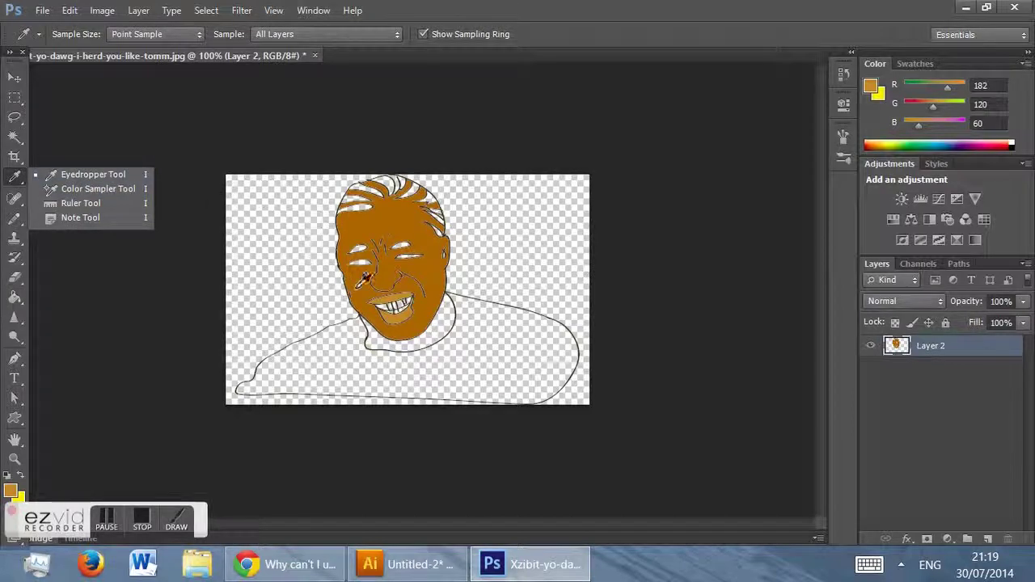
{"action": "left_click", "coordinate": [358, 284]}
{"action": "left_click", "coordinate": [18, 494]}
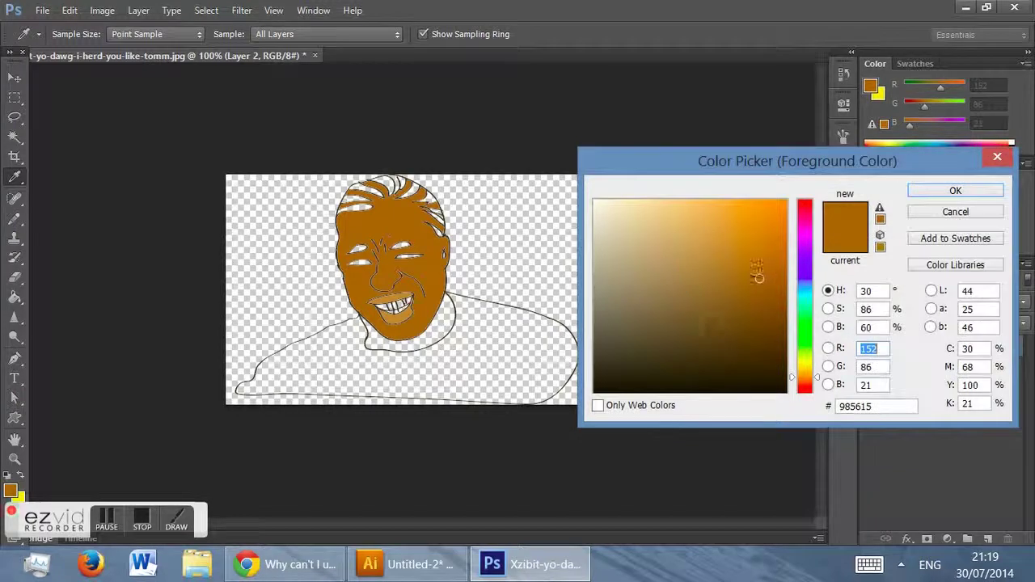
{"action": "left_click", "coordinate": [766, 300]}
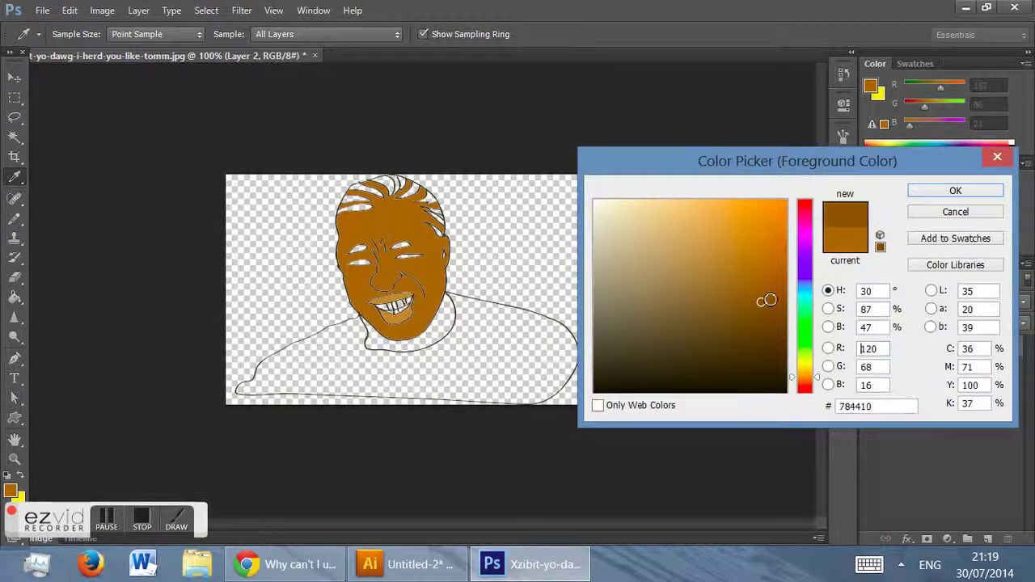
{"action": "left_click", "coordinate": [955, 191]}
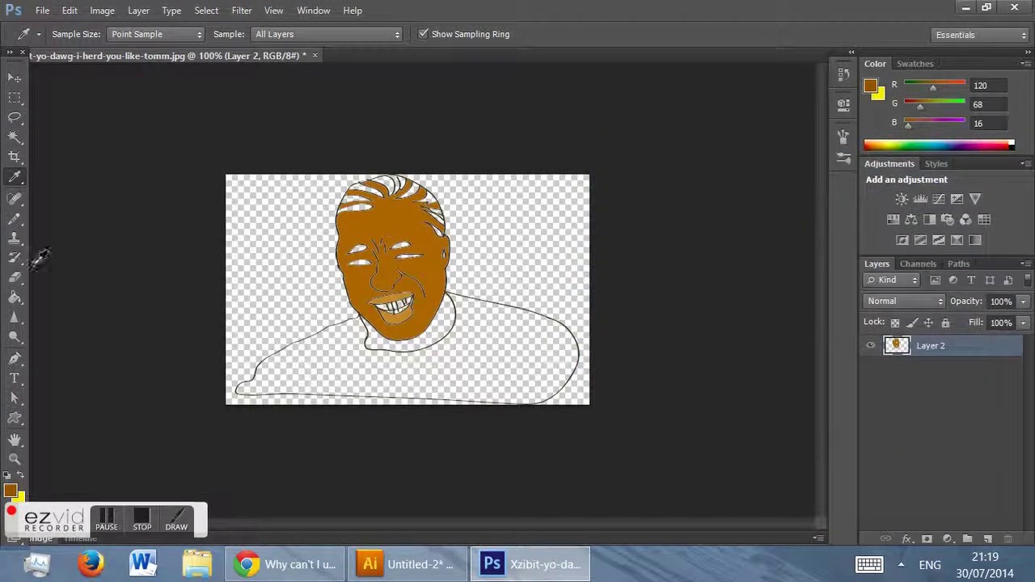
{"action": "left_click", "coordinate": [15, 296]}
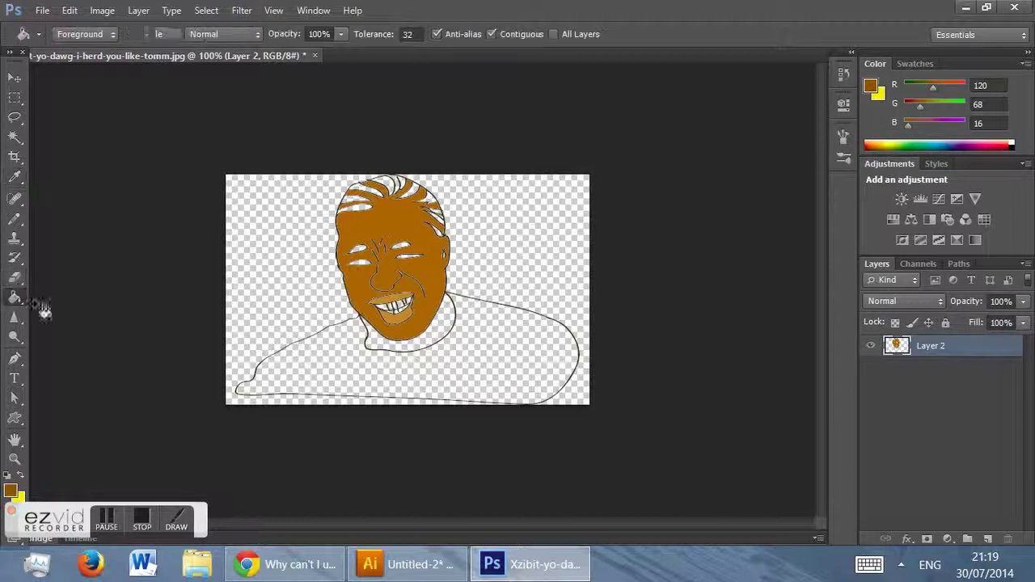
{"action": "left_click", "coordinate": [394, 349]}
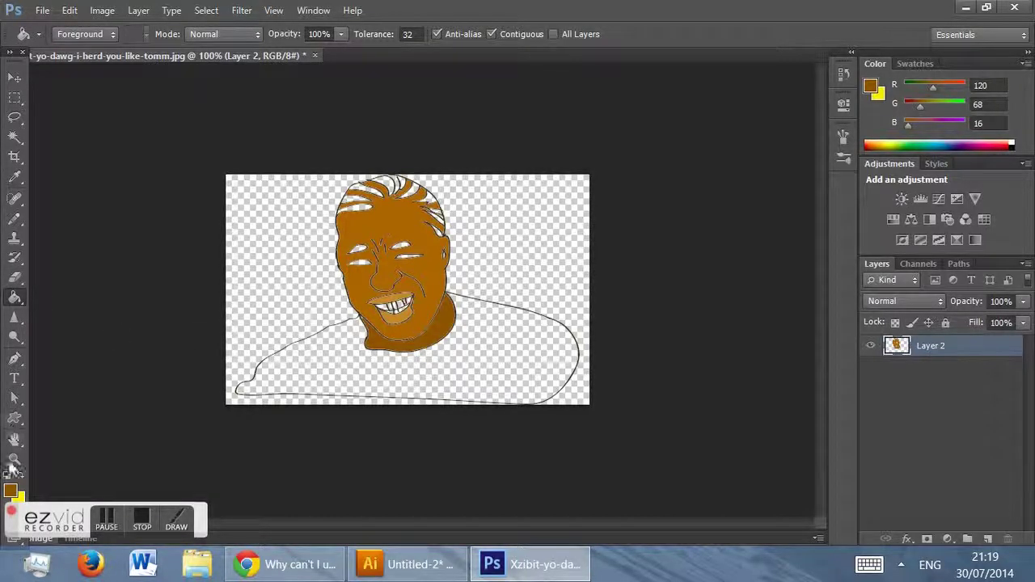
Step: Set the foreground colour to white (RGB 255, 255, 255) and fill the teeth with it
{"action": "left_click", "coordinate": [12, 493]}
{"action": "left_click_drag", "start_coordinate": [686, 243], "coordinate": [537, 168]}
{"action": "left_click", "coordinate": [932, 192]}
{"action": "key", "text": "g"}
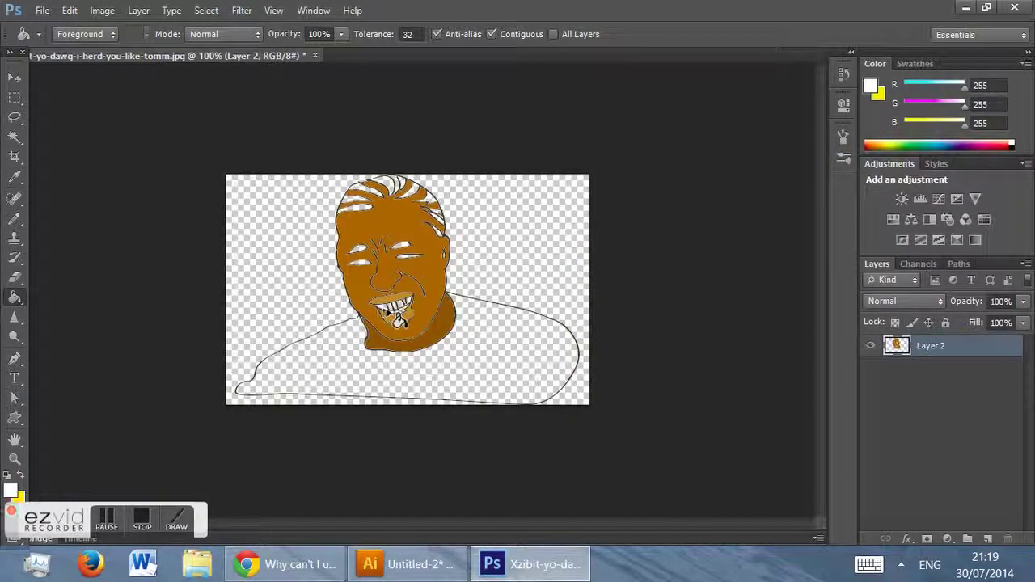
{"action": "left_click", "coordinate": [409, 313]}
{"action": "key", "text": "ctrl+z"}
{"action": "key", "text": "ctrl+z"}
{"action": "key", "text": "ctrl+z"}
{"action": "key", "text": "ctrl+z"}
{"action": "key", "text": "ctrl+z"}
{"action": "key", "text": "ctrl+z"}
{"action": "key", "text": "ctrl+z"}
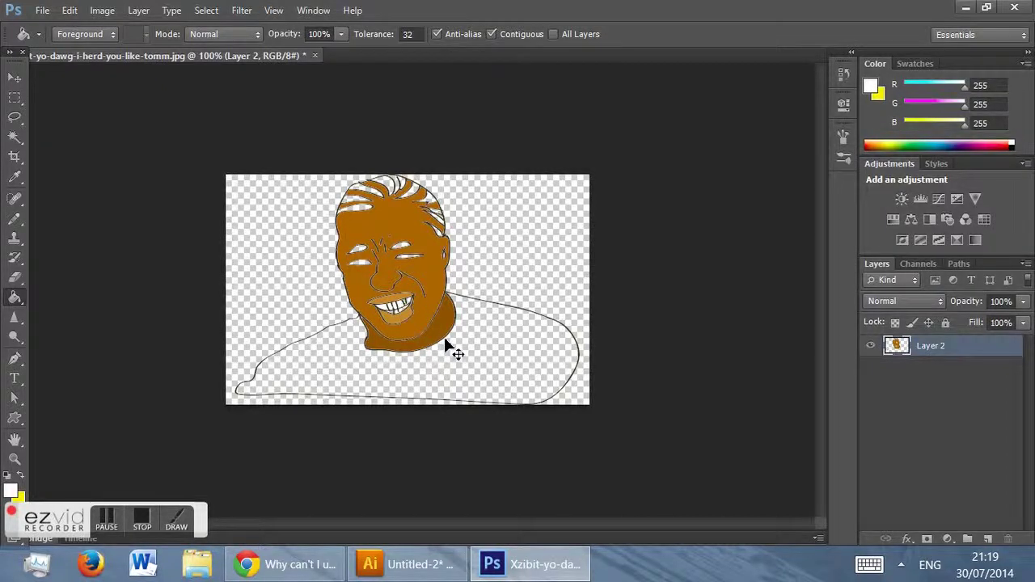
{"action": "key", "text": "ctrl+plus"}
{"action": "key", "text": "ctrl+plus"}
{"action": "key", "text": "ctrl+plus"}
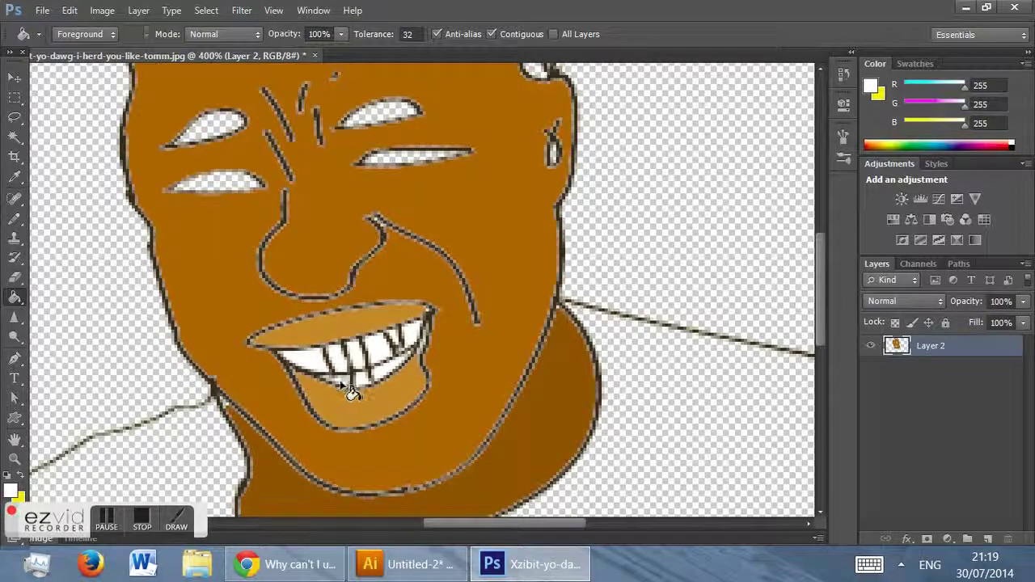
Step: Change the foreground colour to near-black #010101 and fill both eyebrows
{"action": "scroll", "coordinate": [493, 282], "scroll_direction": "up", "scroll_amount": 4}
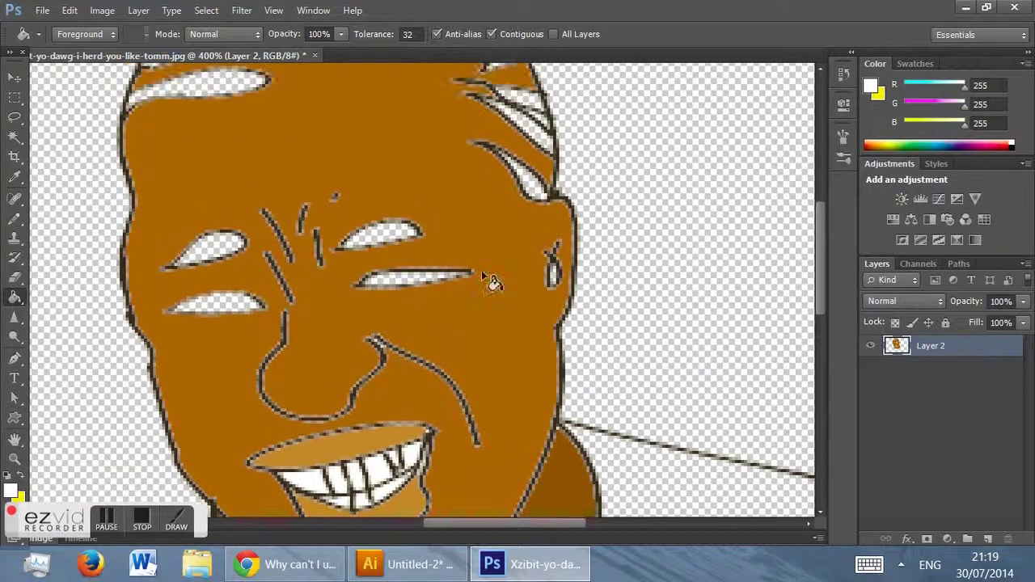
{"action": "left_click", "coordinate": [11, 491]}
{"action": "left_click", "coordinate": [647, 394]}
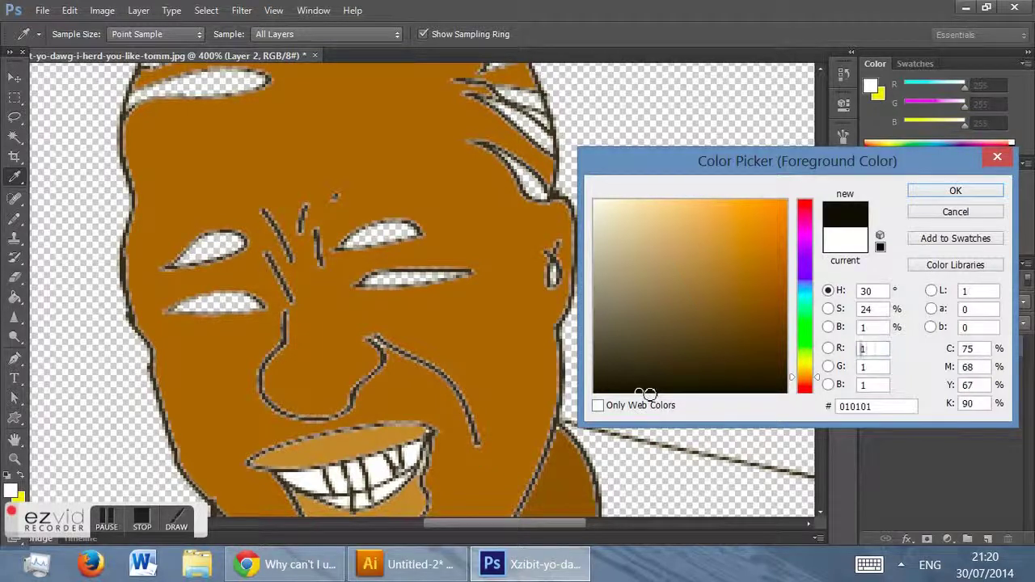
{"action": "left_click", "coordinate": [970, 192]}
{"action": "left_click", "coordinate": [377, 235]}
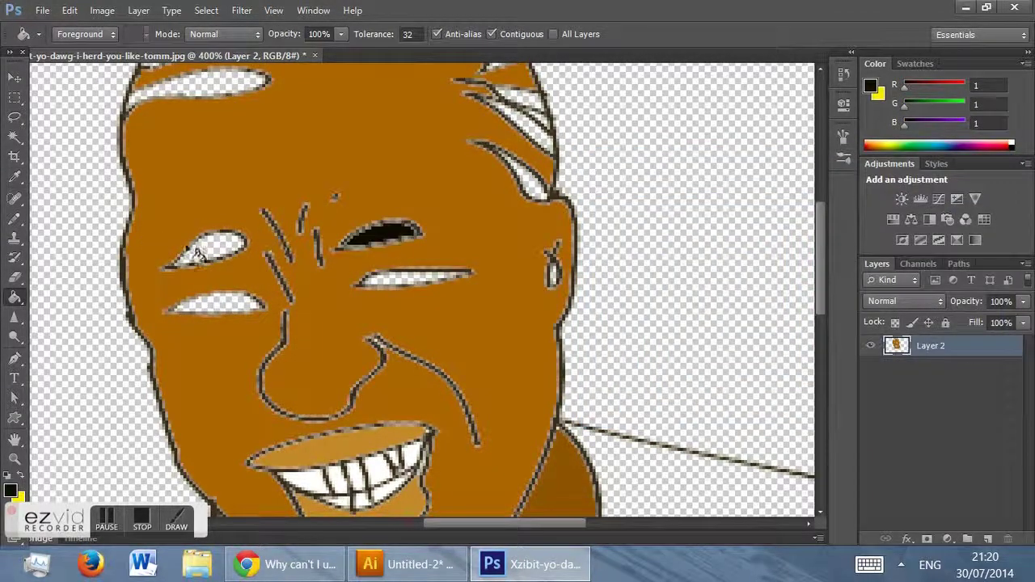
{"action": "left_click", "coordinate": [208, 247]}
Step: Fill the unfilled hair sections across the top and side of the head with the near-black foreground colour
{"action": "scroll", "coordinate": [230, 129], "scroll_direction": "up", "scroll_amount": 3}
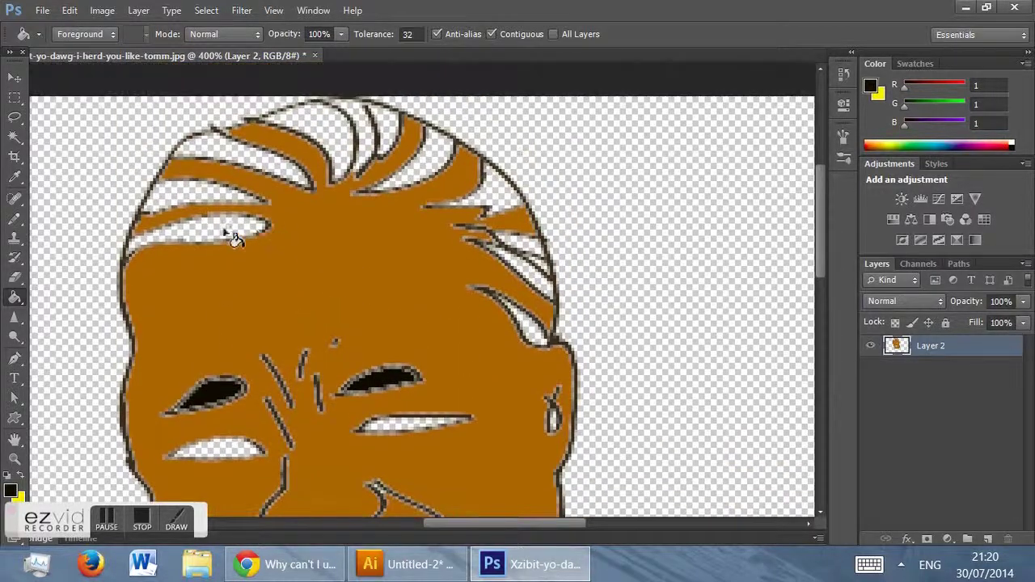
{"action": "left_click", "coordinate": [230, 235]}
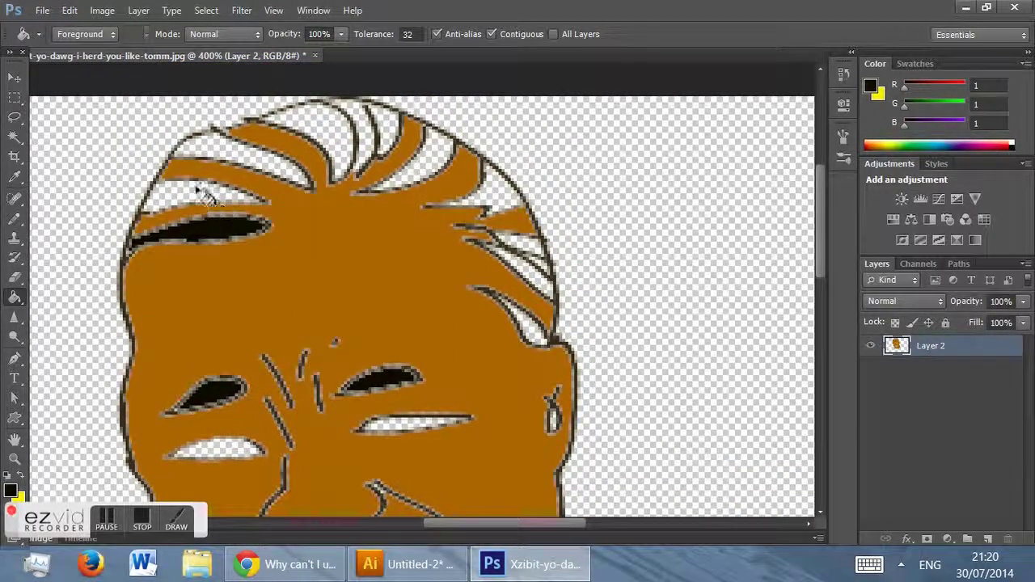
{"action": "left_click", "coordinate": [206, 192]}
{"action": "left_click", "coordinate": [243, 161]}
{"action": "left_click", "coordinate": [280, 134]}
{"action": "left_click", "coordinate": [352, 131]}
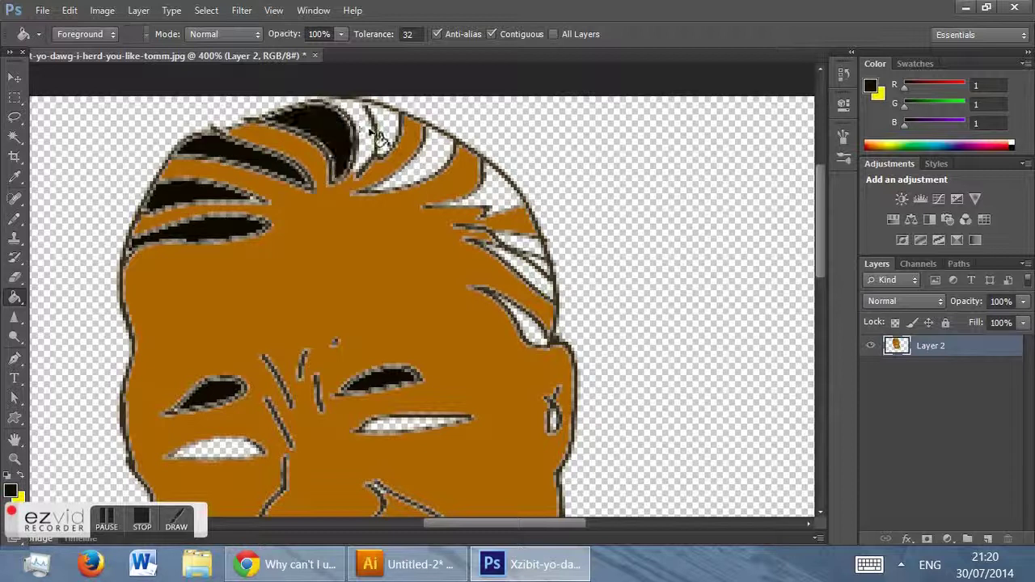
{"action": "left_click", "coordinate": [380, 128]}
{"action": "left_click", "coordinate": [403, 139]}
{"action": "left_click", "coordinate": [433, 158]}
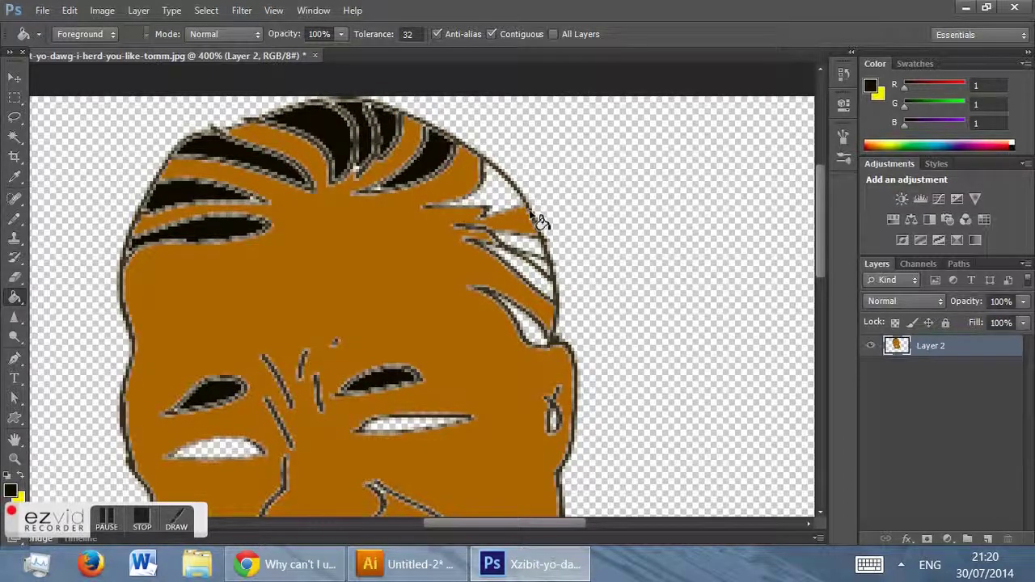
{"action": "left_click", "coordinate": [495, 200]}
{"action": "left_click", "coordinate": [521, 241]}
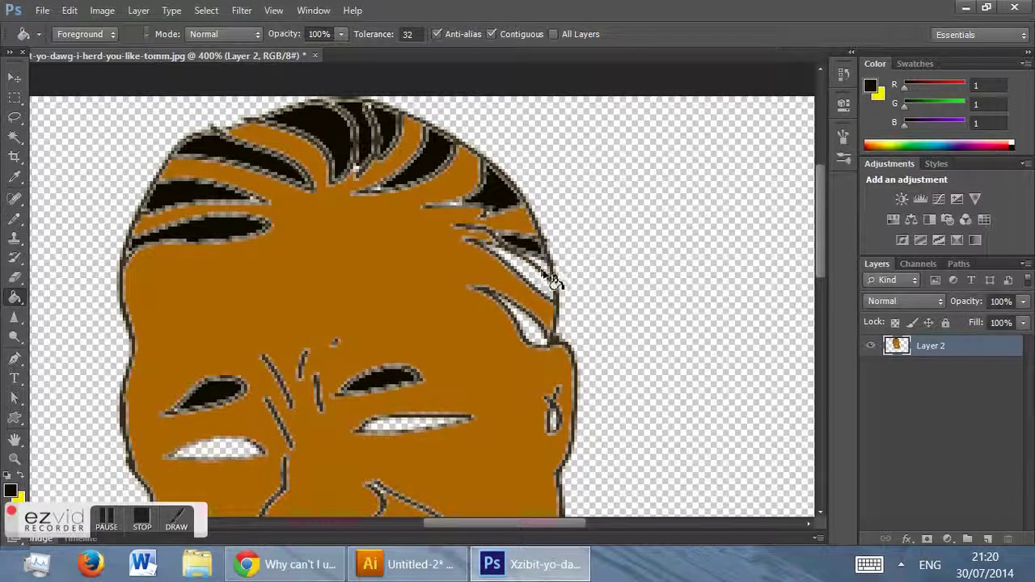
{"action": "left_click", "coordinate": [543, 283]}
{"action": "left_click", "coordinate": [531, 330]}
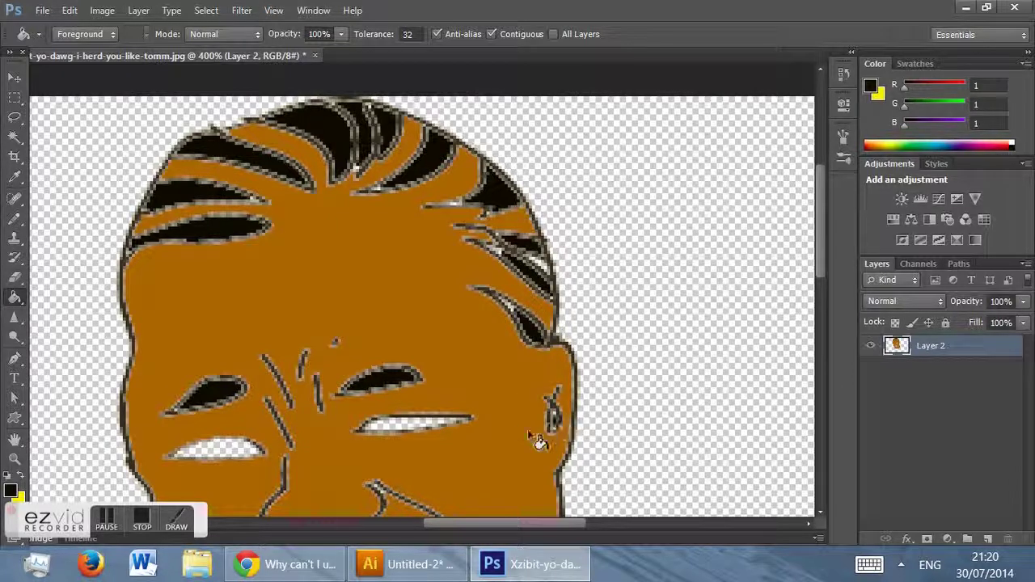
Step: Fill both narrow eye shapes with the near-black foreground colour
{"action": "left_click", "coordinate": [412, 417]}
{"action": "key", "text": "ctrl+z"}
{"action": "left_click", "coordinate": [410, 432]}
{"action": "key", "text": "ctrl+z"}
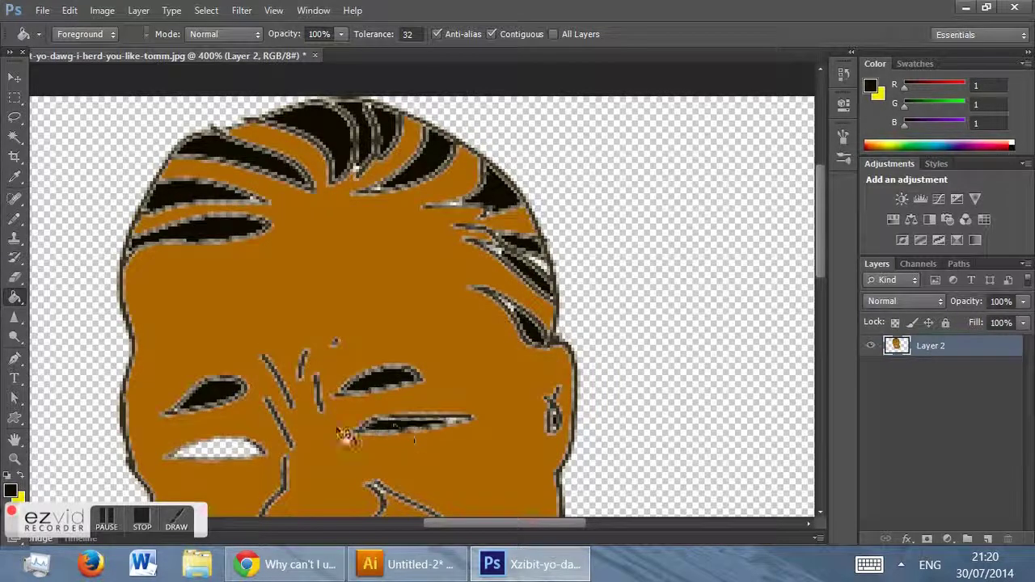
{"action": "left_click", "coordinate": [243, 455]}
Step: Fill the shirt with the near-black foreground colour, toggling the fill off and on to compare
{"action": "key", "text": "ctrl+minus"}
{"action": "key", "text": "ctrl+minus"}
{"action": "key", "text": "ctrl+minus"}
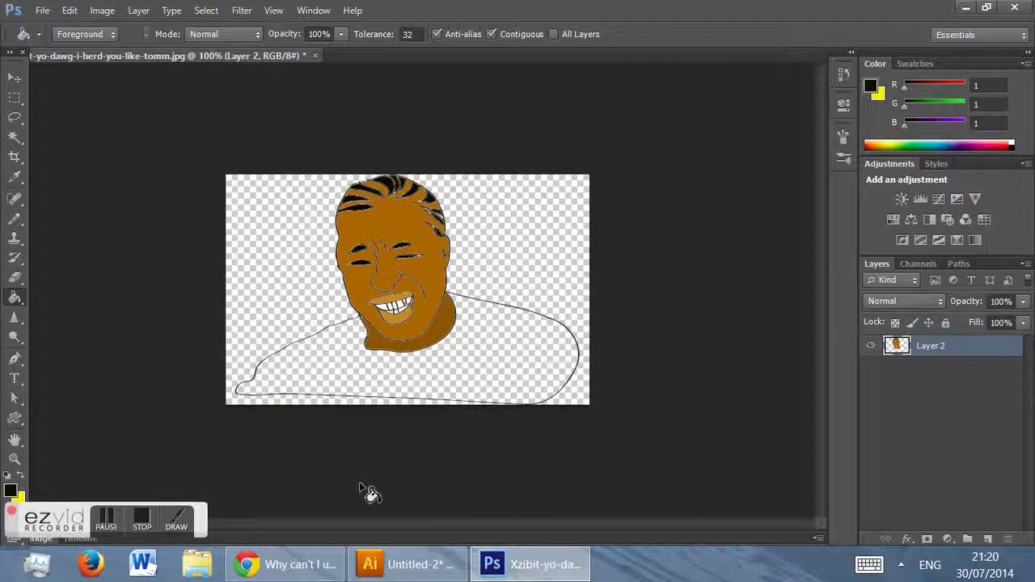
{"action": "left_click", "coordinate": [345, 381]}
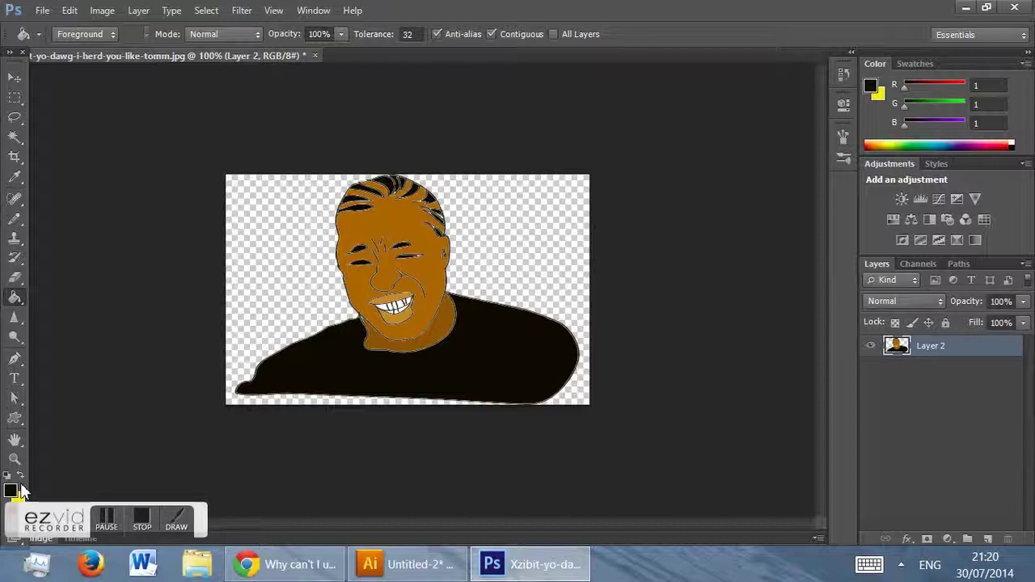
{"action": "key", "text": "ctrl+z"}
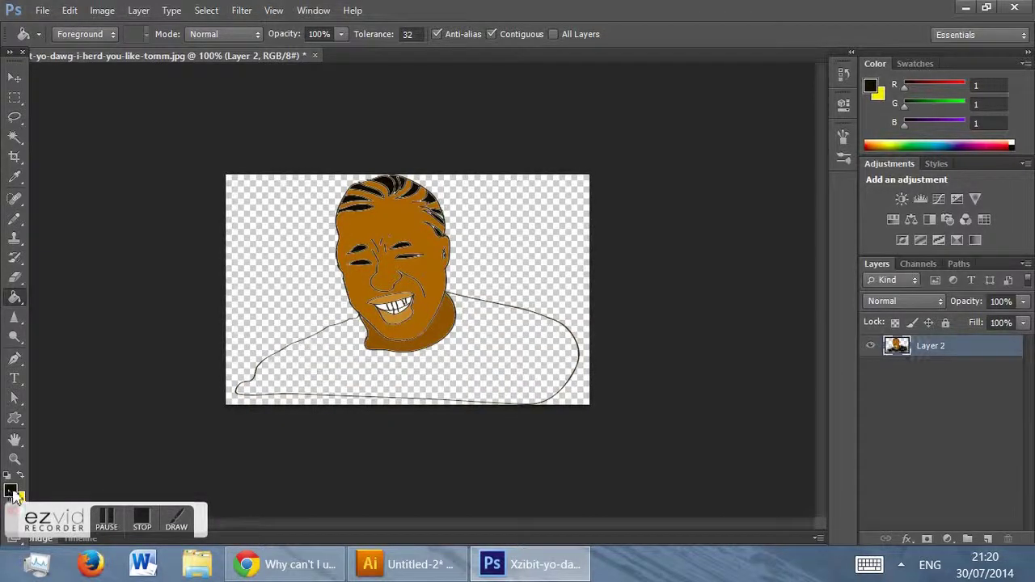
{"action": "key", "text": "ctrl+z"}
Step: Set the foreground colour to a slightly lighter brownish black, RGB 20, 17, 14
{"action": "left_click", "coordinate": [11, 491]}
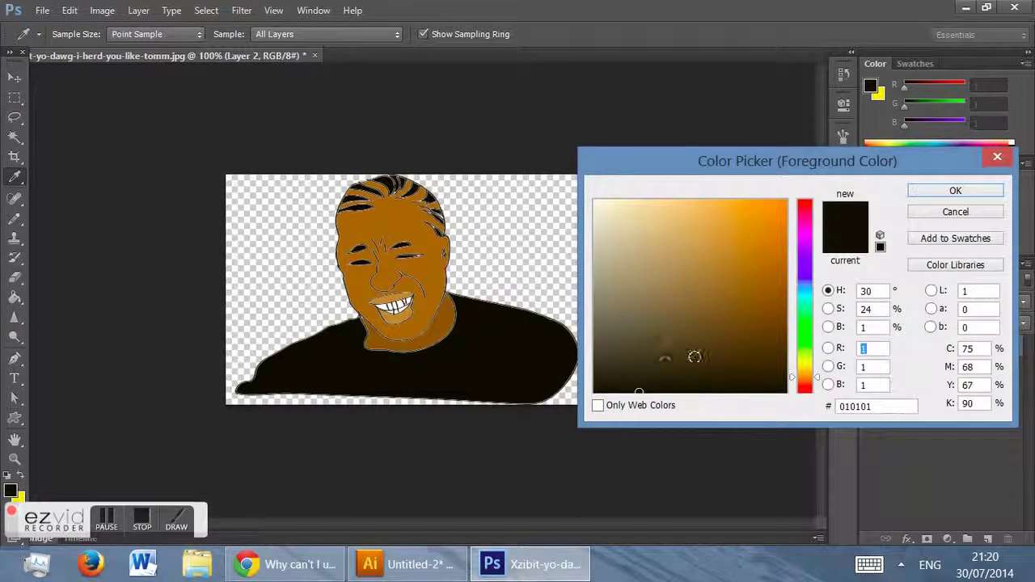
{"action": "left_click", "coordinate": [631, 379]}
{"action": "left_click", "coordinate": [652, 379]}
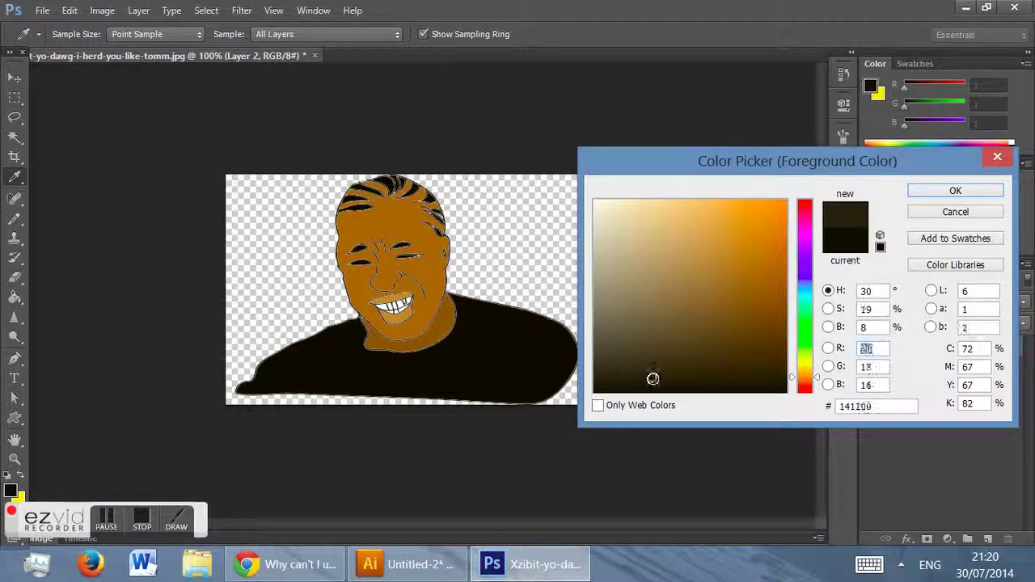
{"action": "left_click", "coordinate": [922, 193]}
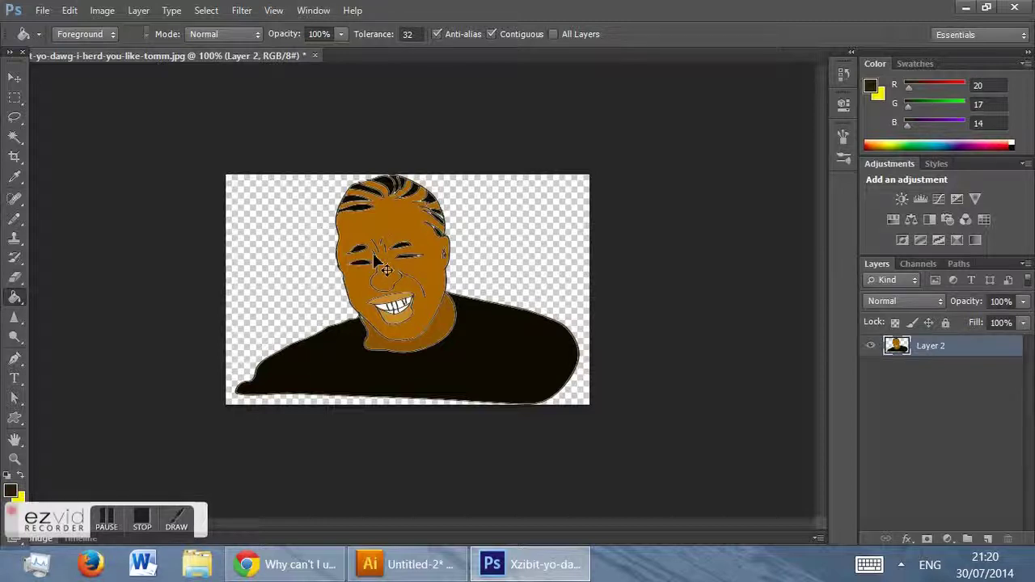
{"action": "scroll", "coordinate": [387, 270], "scroll_direction": "up", "scroll_amount": 3}
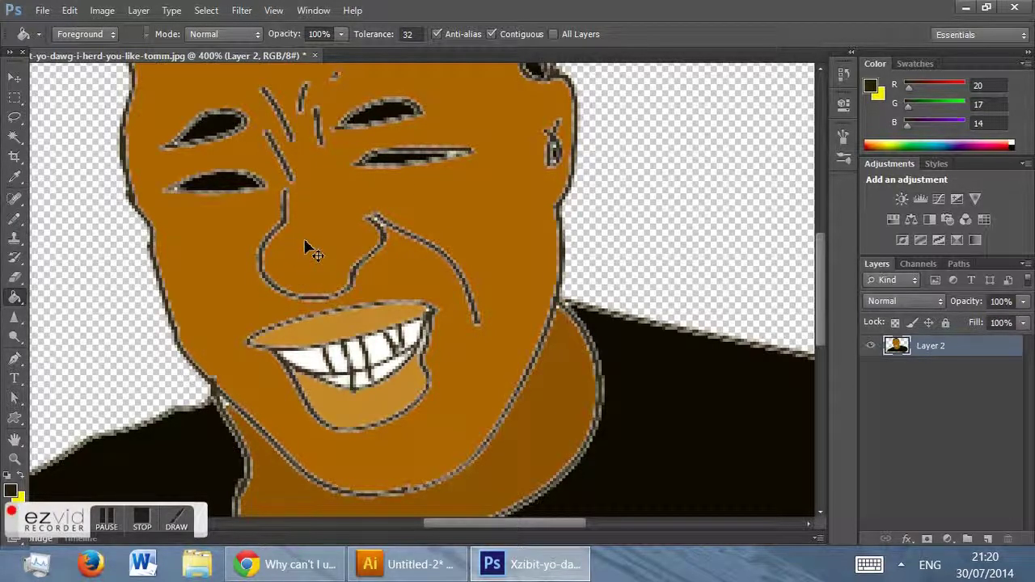
Step: Step back through the document history to the state just before the eyes and shirt were filled
{"action": "left_click", "coordinate": [312, 11]}
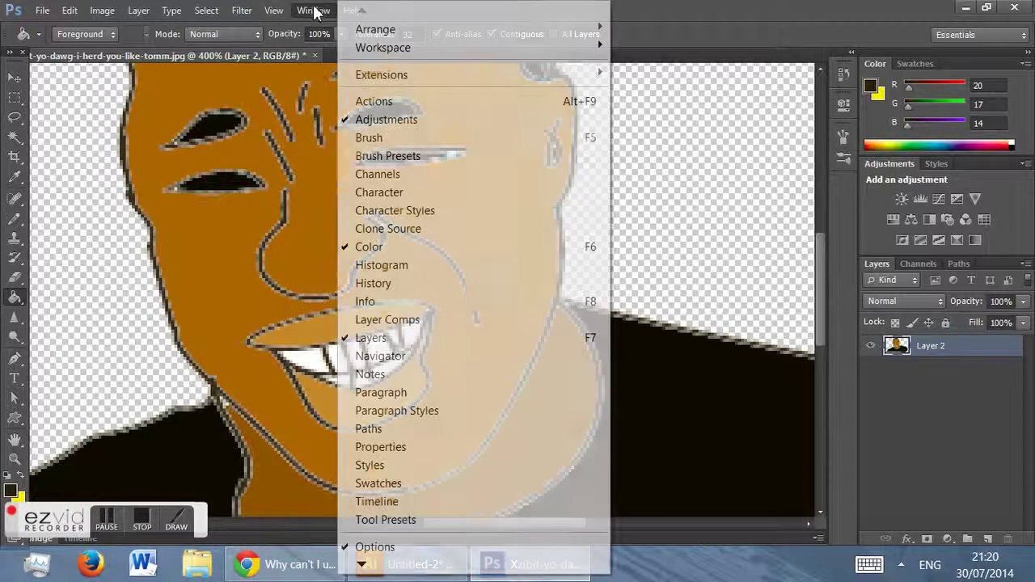
{"action": "left_click", "coordinate": [420, 289]}
{"action": "scroll", "coordinate": [760, 128], "scroll_direction": "up", "scroll_amount": 2}
{"action": "scroll", "coordinate": [760, 128], "scroll_direction": "up", "scroll_amount": 1}
{"action": "left_click", "coordinate": [737, 135]}
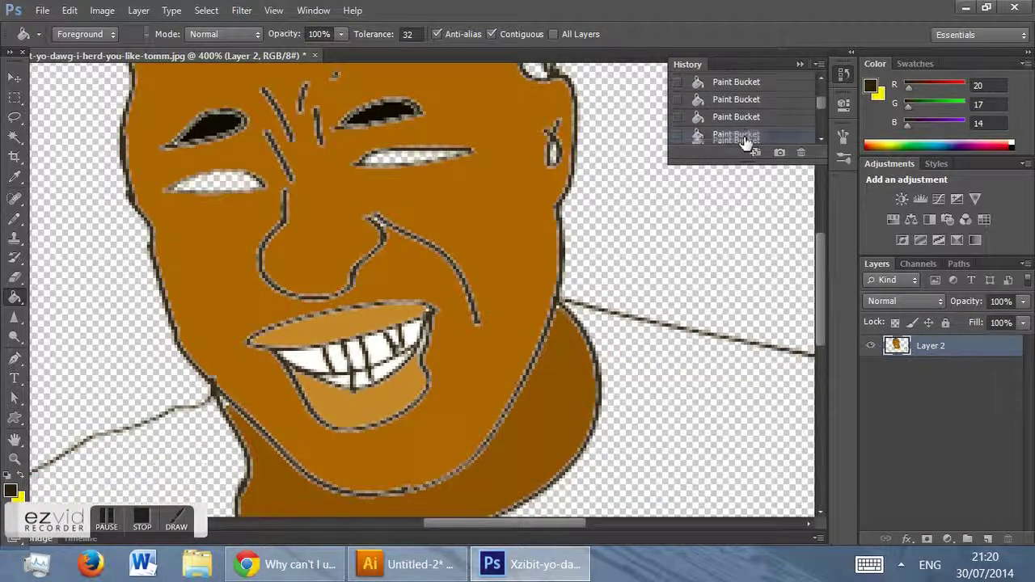
{"action": "key", "text": "ctrl+alt+z"}
{"action": "key", "text": "ctrl+alt+z"}
{"action": "key", "text": "shift+ctrl+z"}
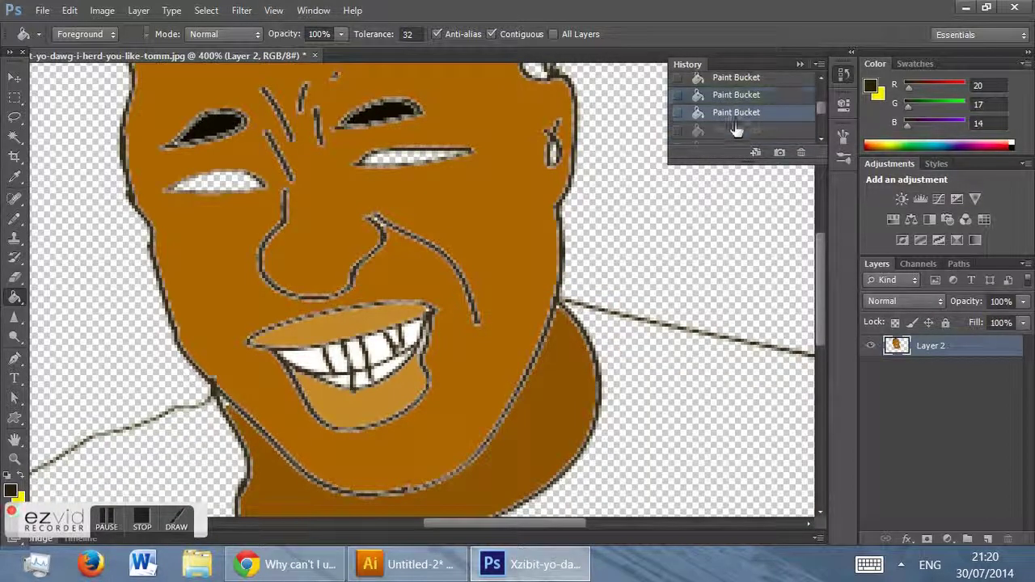
{"action": "key", "text": "shift+ctrl+z"}
{"action": "key", "text": "ctrl+alt+z"}
{"action": "key", "text": "ctrl+alt+z"}
{"action": "key", "text": "shift+ctrl+z"}
{"action": "key", "text": "shift+ctrl+z"}
{"action": "key", "text": "ctrl+alt+z"}
{"action": "key", "text": "shift+ctrl+z"}
{"action": "key", "text": "ctrl+alt+z"}
{"action": "key", "text": "ctrl+alt+z"}
{"action": "key", "text": "ctrl+alt+z"}
{"action": "key", "text": "shift+ctrl+z"}
{"action": "key", "text": "shift+ctrl+z"}
{"action": "key", "text": "shift+ctrl+z"}
{"action": "left_click", "coordinate": [721, 96]}
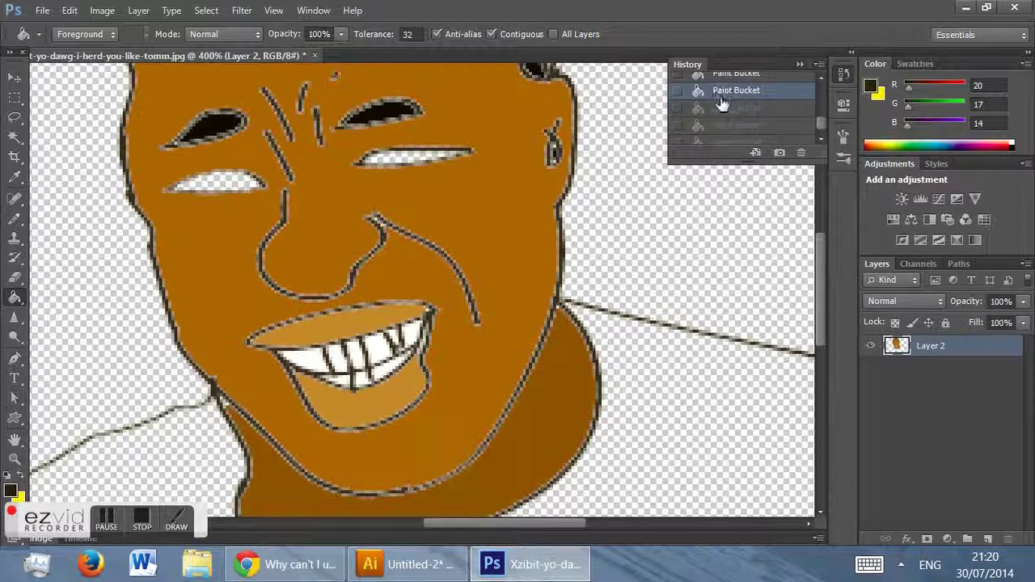
Step: Fill both narrow eye shapes with the brownish-black foreground colour
{"action": "left_click", "coordinate": [217, 184]}
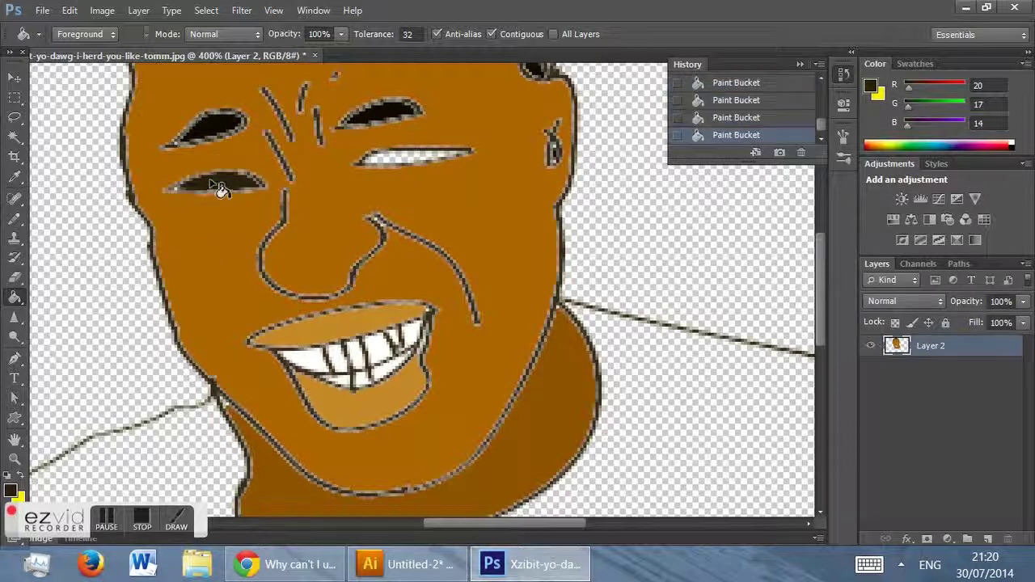
{"action": "left_click", "coordinate": [429, 161]}
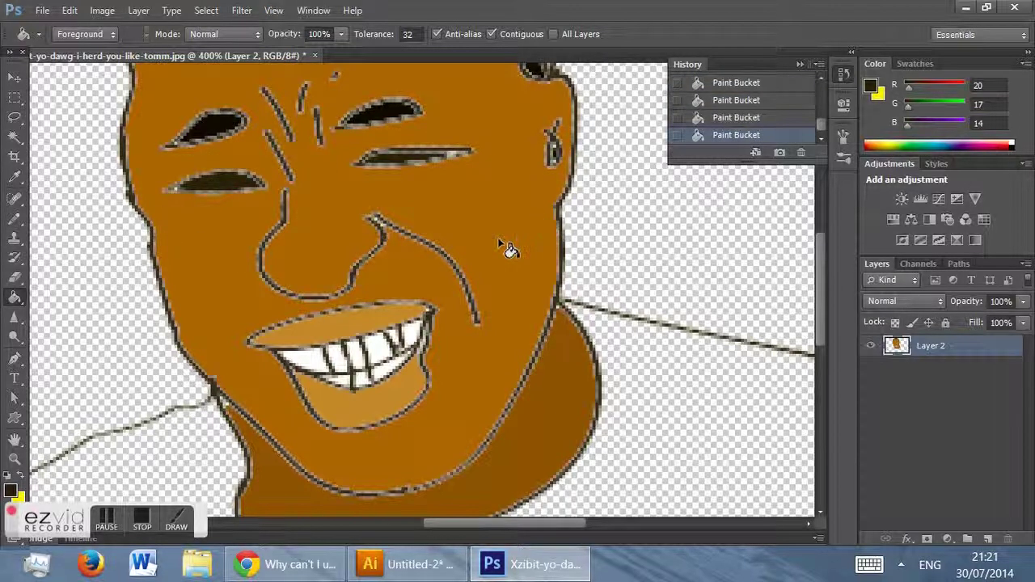
Step: Sample the near-black colour from the eyebrow, RGB 2, 1, 1, and fill the shirt with it
{"action": "scroll", "coordinate": [408, 355], "scroll_direction": "down", "scroll_amount": 2}
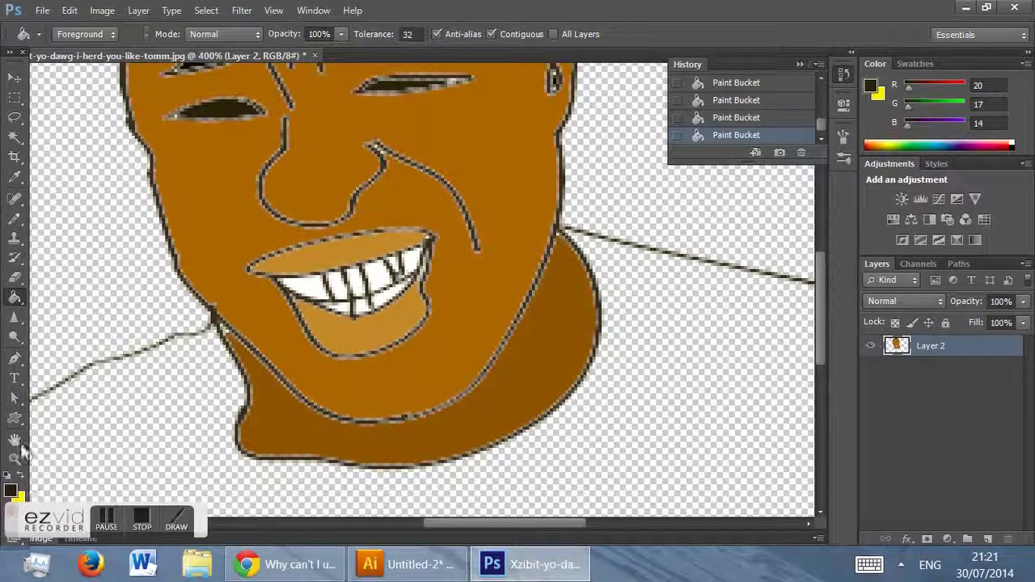
{"action": "left_click", "coordinate": [15, 177]}
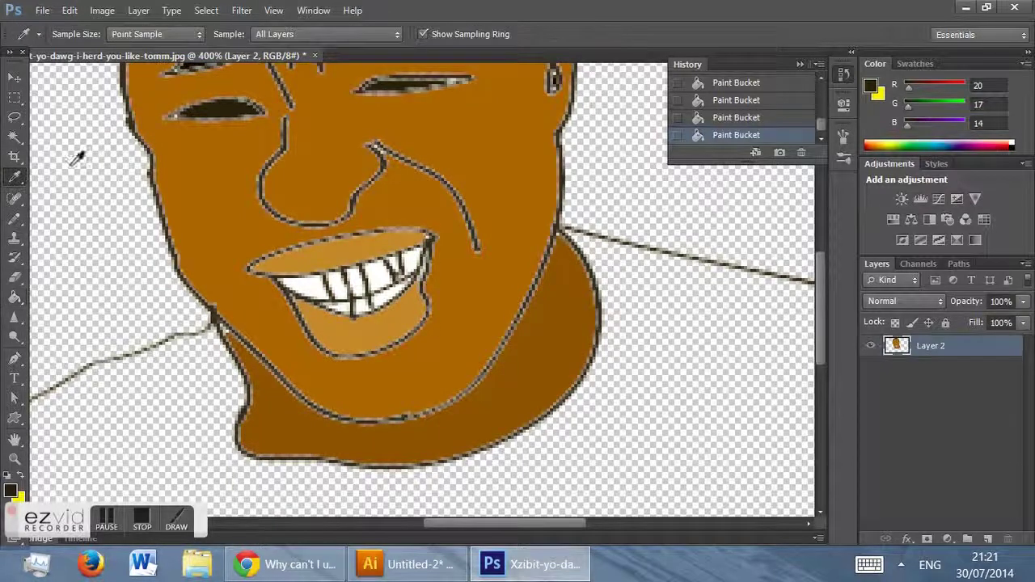
{"action": "scroll", "coordinate": [196, 96], "scroll_direction": "up", "scroll_amount": 1}
{"action": "left_click", "coordinate": [222, 79]}
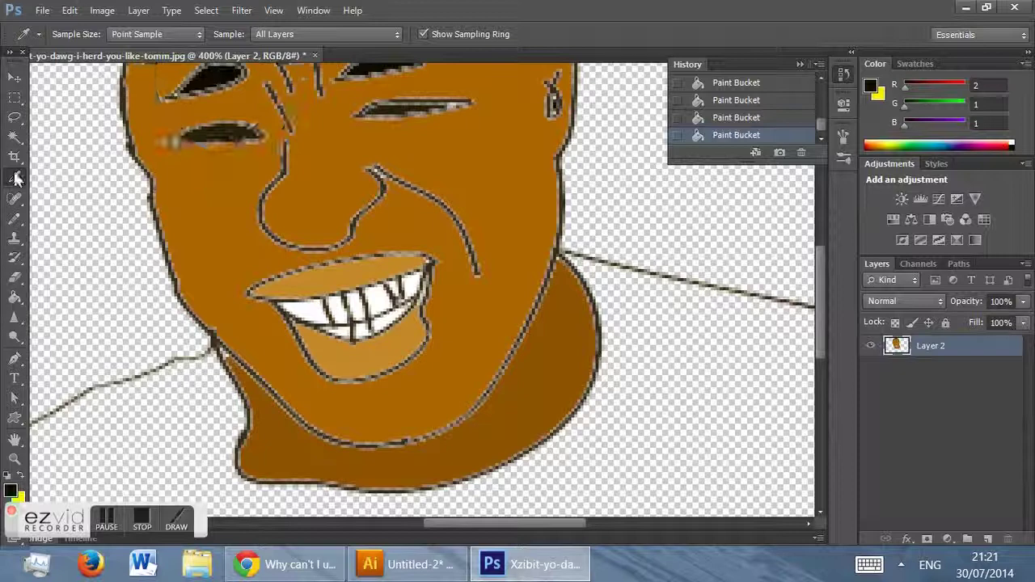
{"action": "left_click", "coordinate": [15, 297]}
{"action": "key", "text": "shift+g"}
{"action": "left_click", "coordinate": [146, 416]}
{"action": "scroll", "coordinate": [169, 405], "scroll_direction": "down", "scroll_amount": 1}
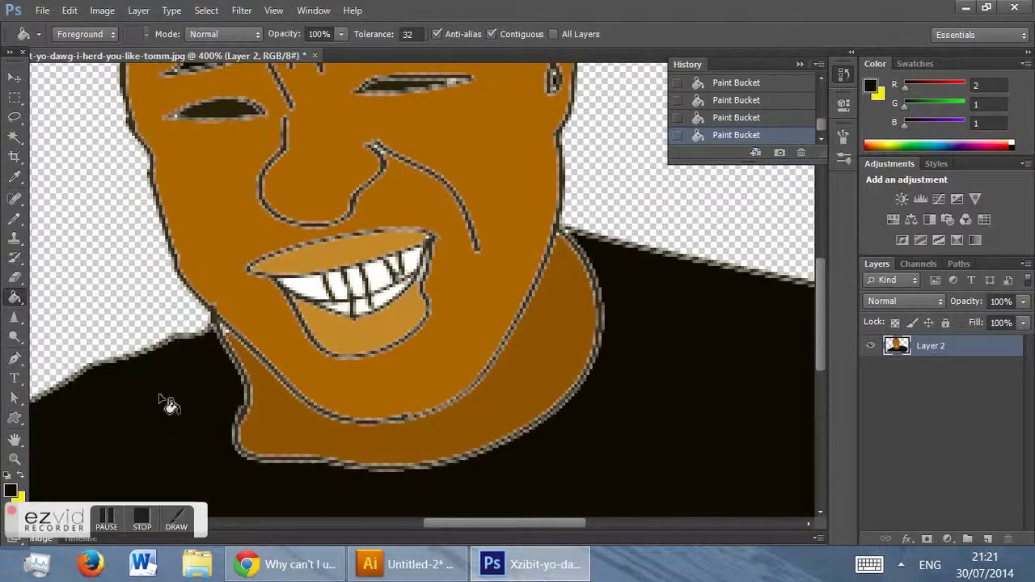
Step: Set the foreground colour to white, RGB 255, 255, 255, and fill the transparent background on both sides of the figure
{"action": "key", "text": "ctrl+minus"}
{"action": "key", "text": "ctrl+minus"}
{"action": "key", "text": "ctrl+minus"}
{"action": "key", "text": "ctrl+minus"}
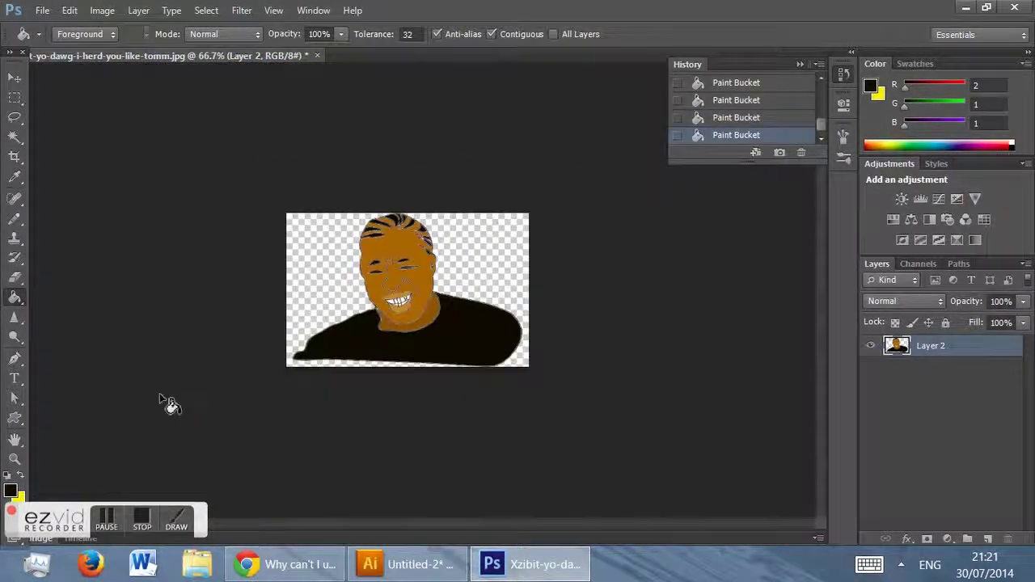
{"action": "key", "text": "ctrl+plus"}
{"action": "key", "text": "ctrl+plus"}
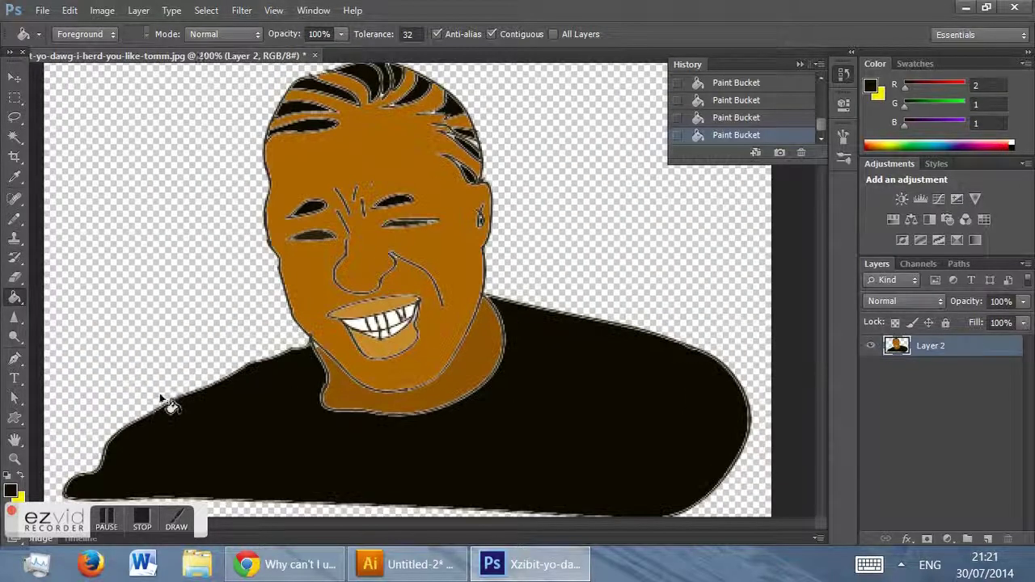
{"action": "key", "text": "ctrl+minus"}
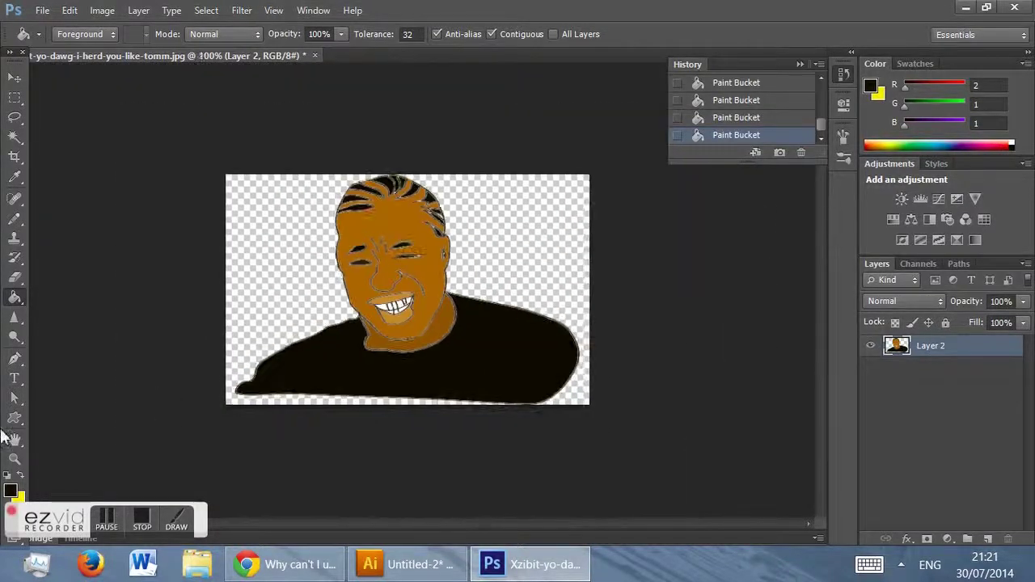
{"action": "left_click", "coordinate": [11, 491]}
{"action": "left_click", "coordinate": [535, 179]}
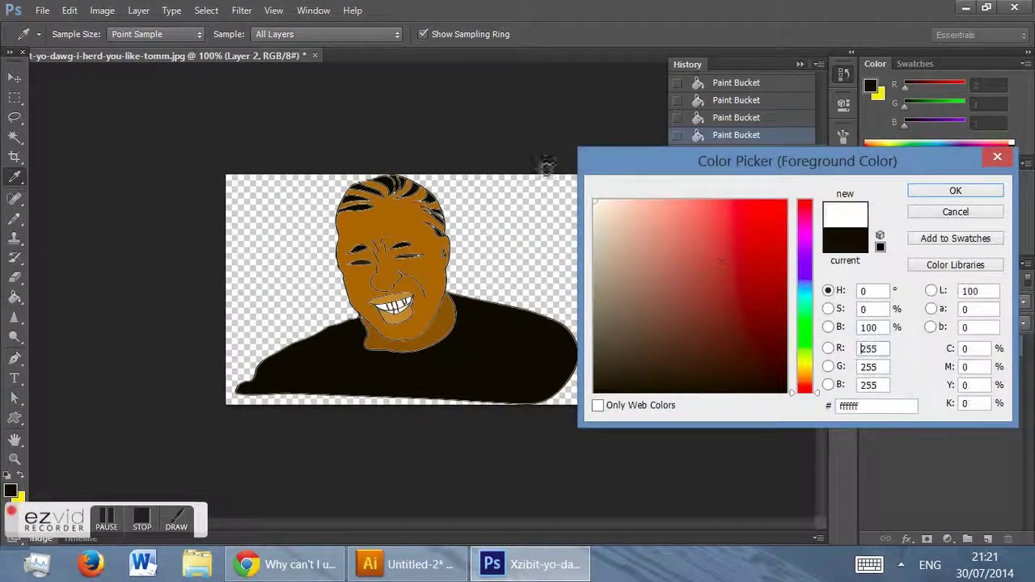
{"action": "left_click", "coordinate": [955, 190]}
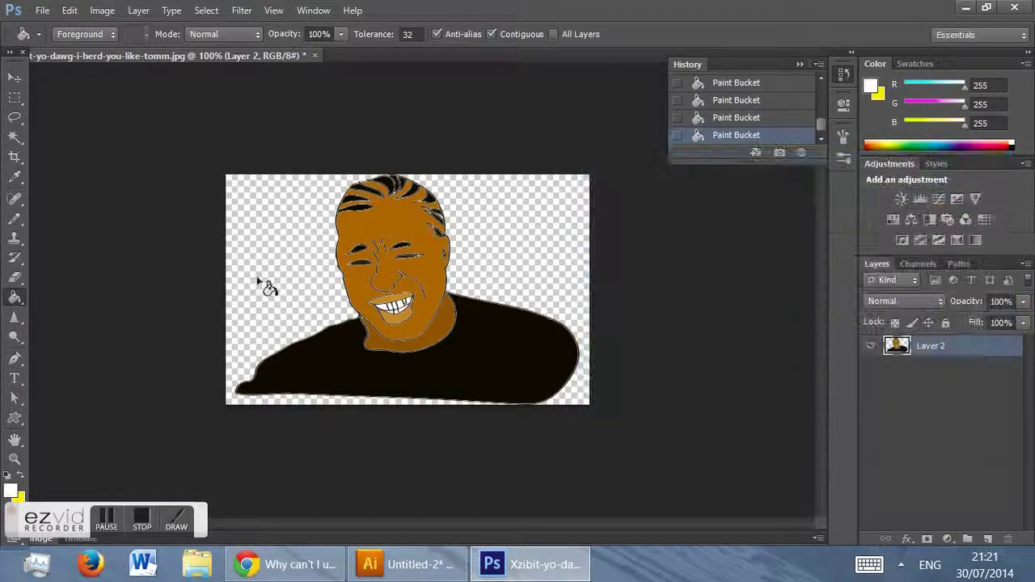
{"action": "left_click", "coordinate": [282, 354]}
{"action": "left_click", "coordinate": [517, 287]}
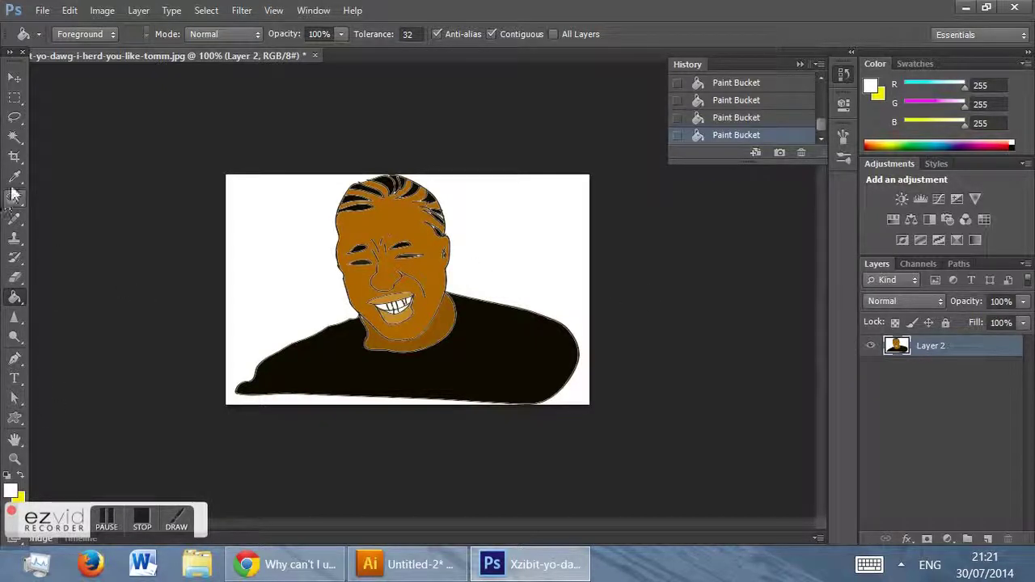
Step: Add the text YO DAWG beside the face, over the white background
{"action": "left_click", "coordinate": [14, 380]}
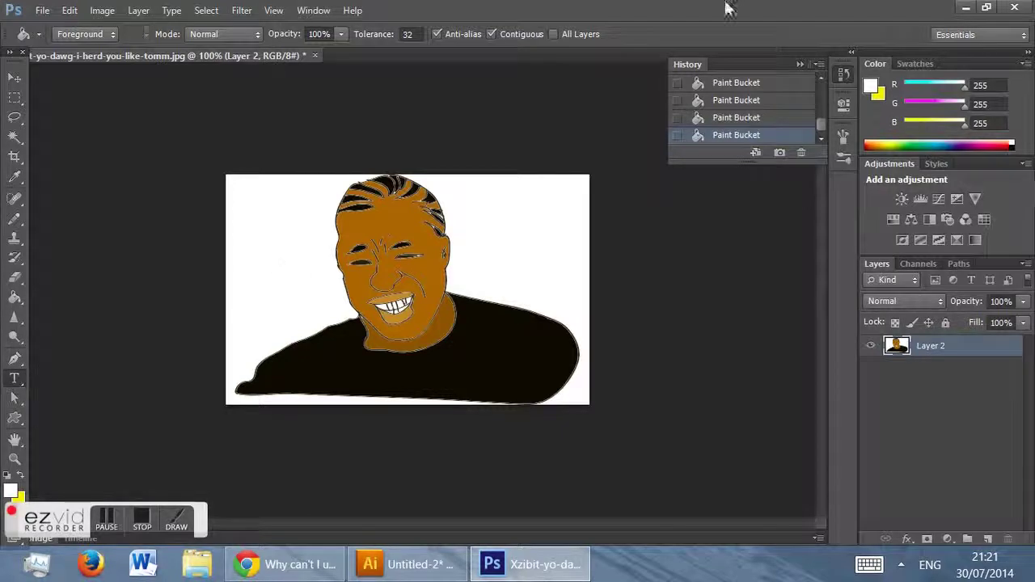
{"action": "left_click", "coordinate": [271, 254]}
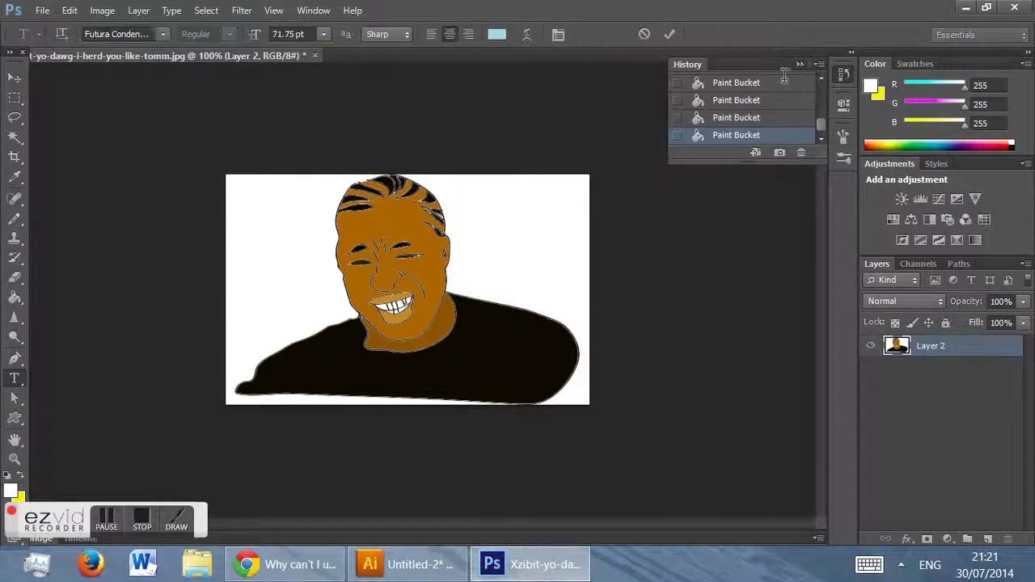
{"action": "type", "text": "YO"}
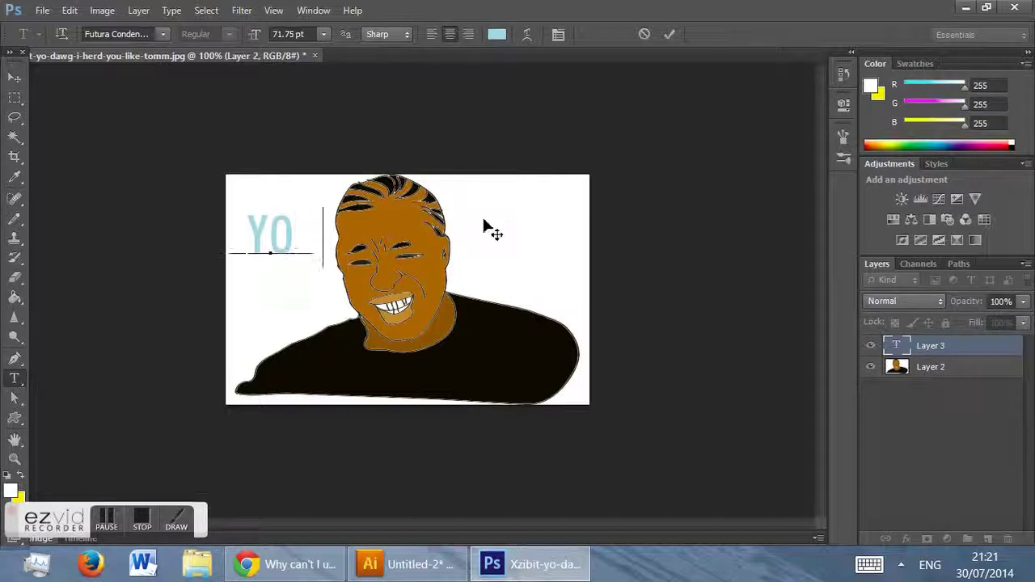
{"action": "type", "text": " DAWG"}
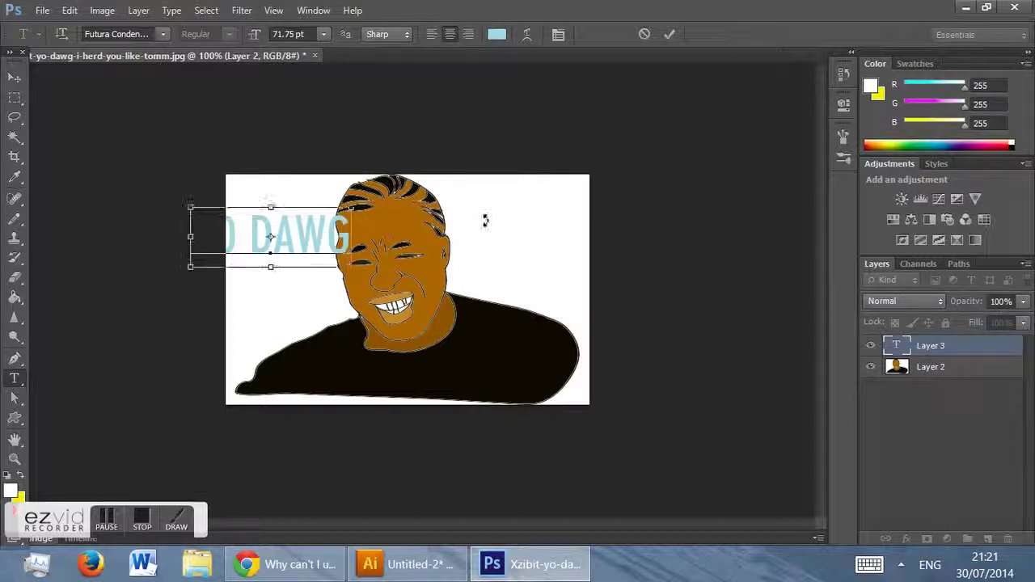
Step: Set the colour of the whole YO DAWG text to black, 000000
{"action": "key", "text": "ctrl+a"}
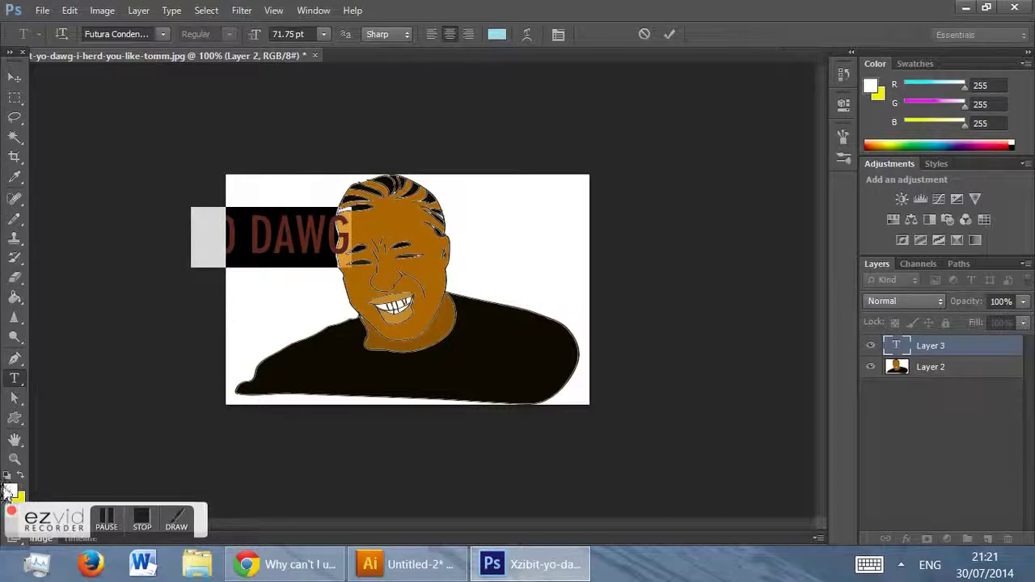
{"action": "left_click", "coordinate": [10, 490]}
{"action": "left_click", "coordinate": [668, 393]}
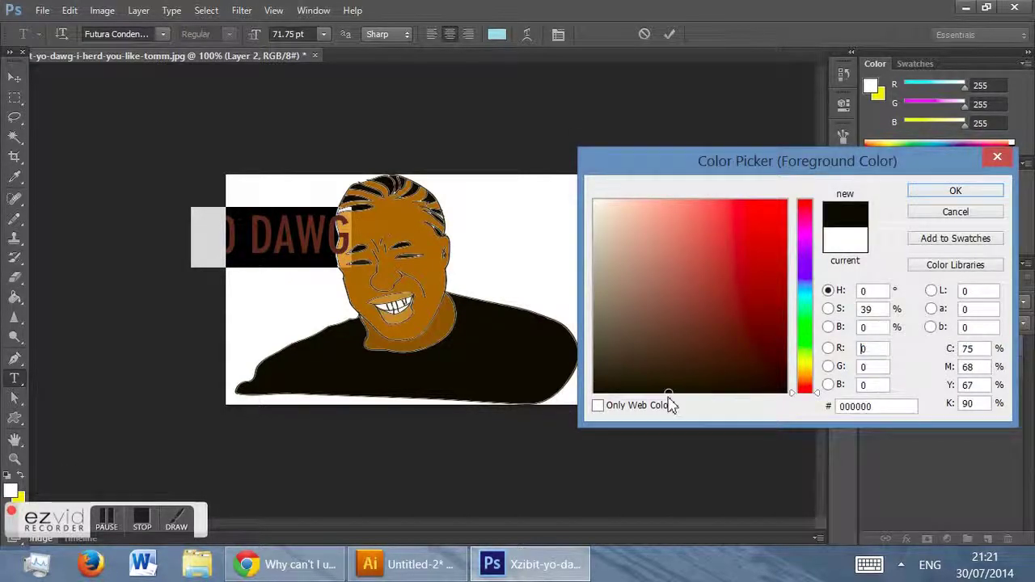
{"action": "left_click_drag", "start_coordinate": [760, 250], "coordinate": [732, 425]}
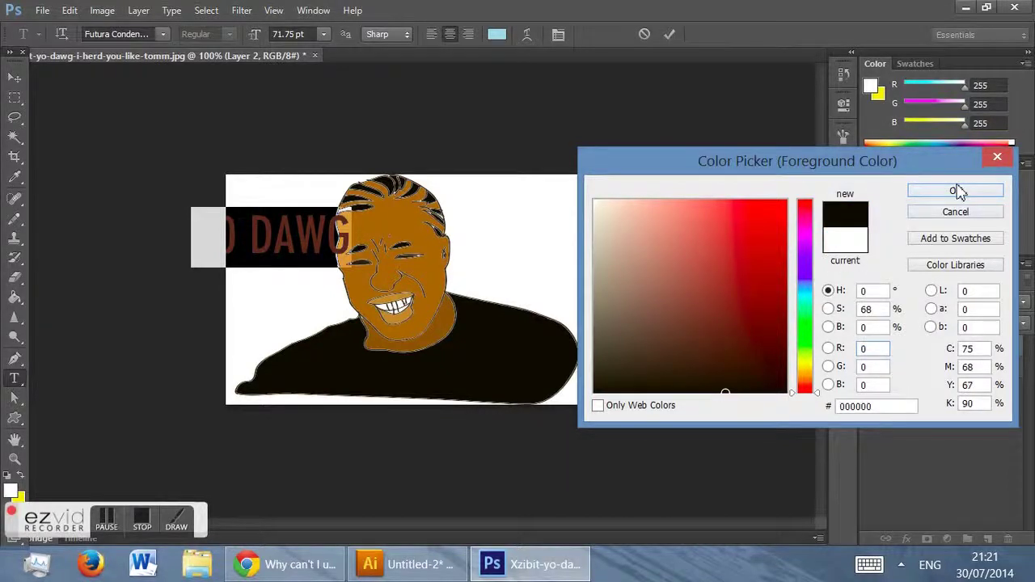
{"action": "left_click", "coordinate": [955, 191]}
Step: Append an exclamation mark to the YO DAWG text and move it onto the lower part of the shirt
{"action": "left_click", "coordinate": [14, 77]}
{"action": "left_click_drag", "start_coordinate": [323, 239], "coordinate": [509, 279]}
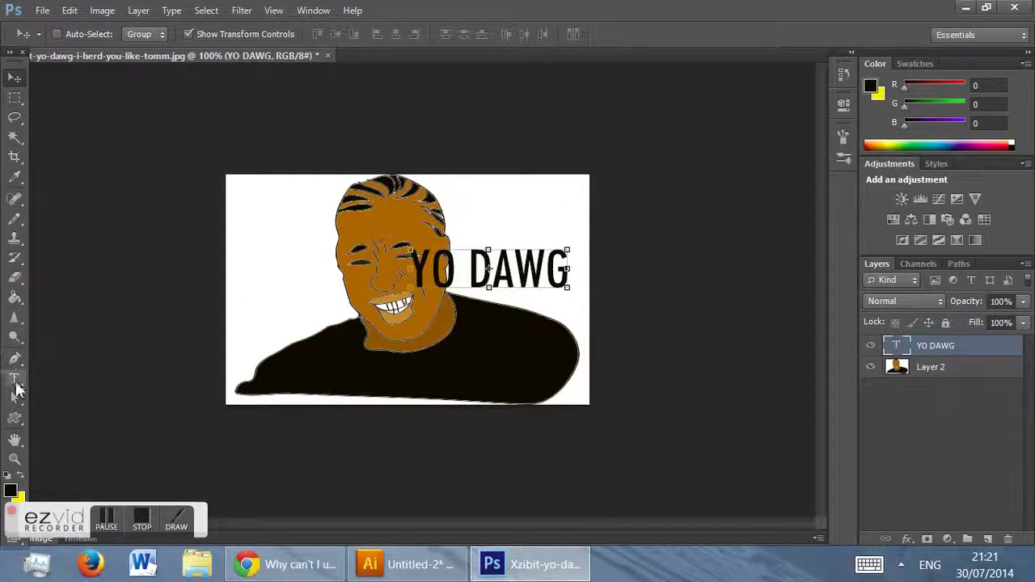
{"action": "left_click", "coordinate": [14, 378]}
{"action": "left_click", "coordinate": [568, 275]}
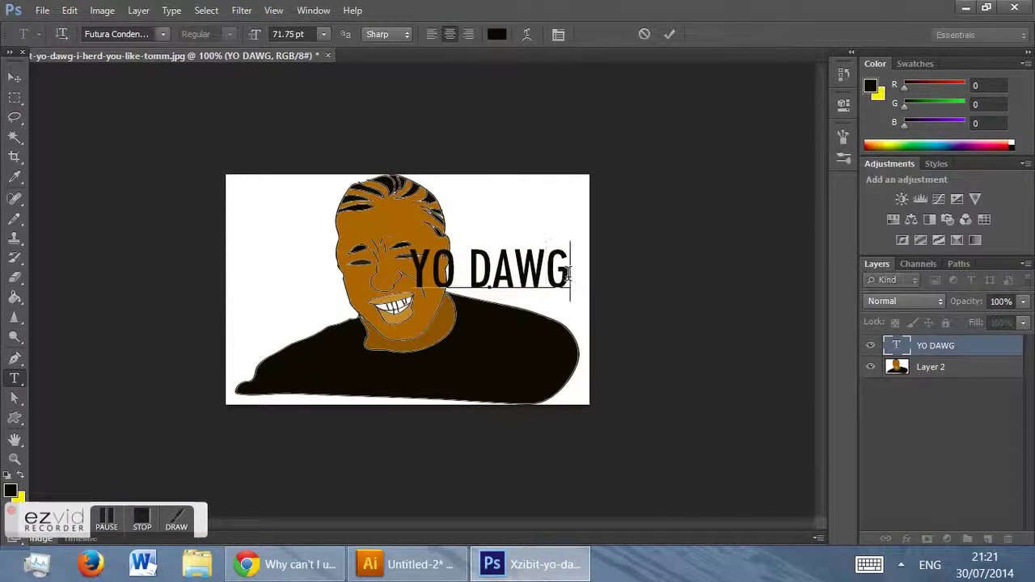
{"action": "type", "text": "!"}
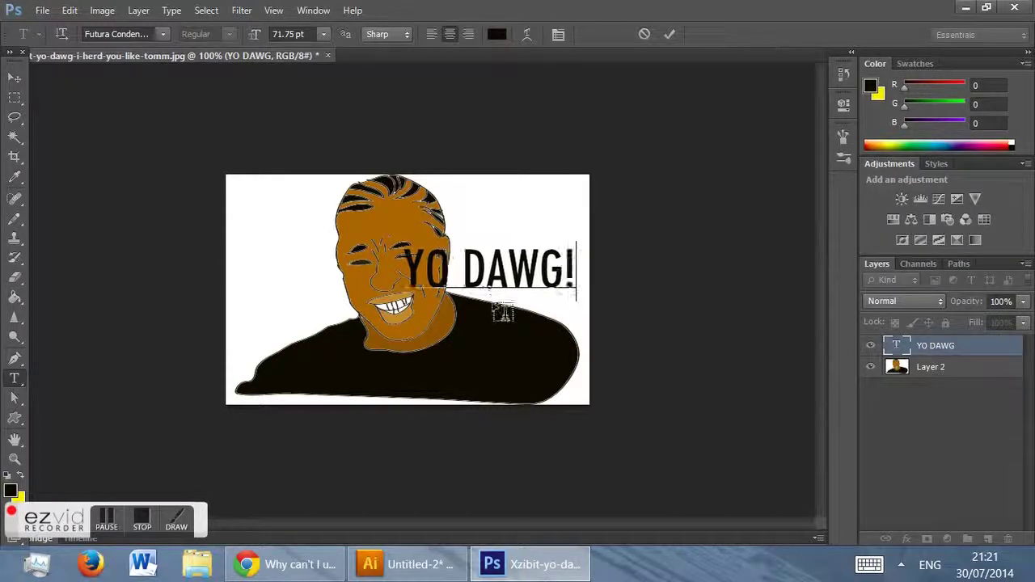
{"action": "left_click", "coordinate": [14, 77]}
{"action": "left_click_drag", "start_coordinate": [520, 267], "coordinate": [463, 361]}
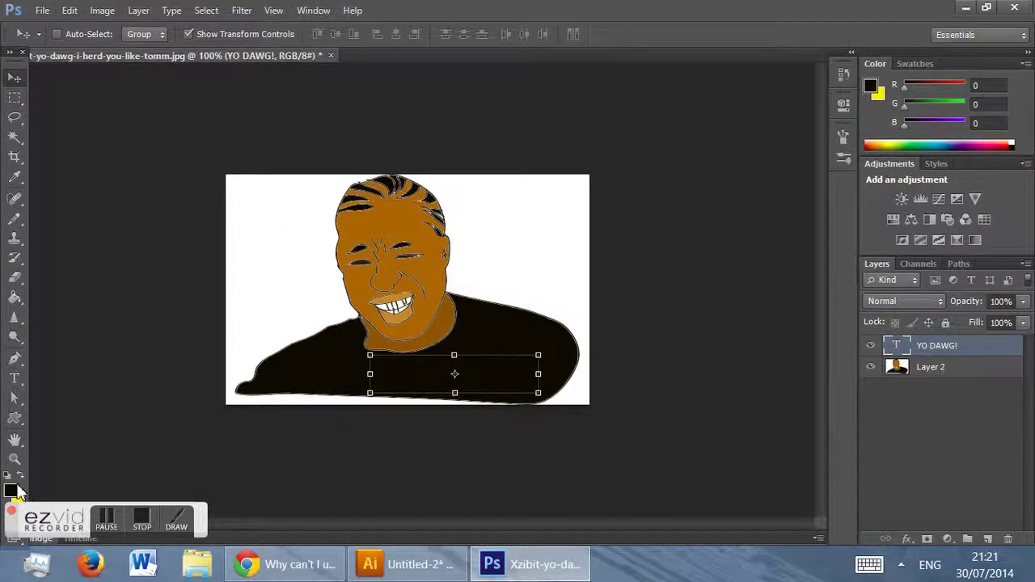
Step: Set the foreground colour to off-white, RGB 240, 234, 234
{"action": "left_click", "coordinate": [13, 490]}
{"action": "left_click", "coordinate": [598, 211]}
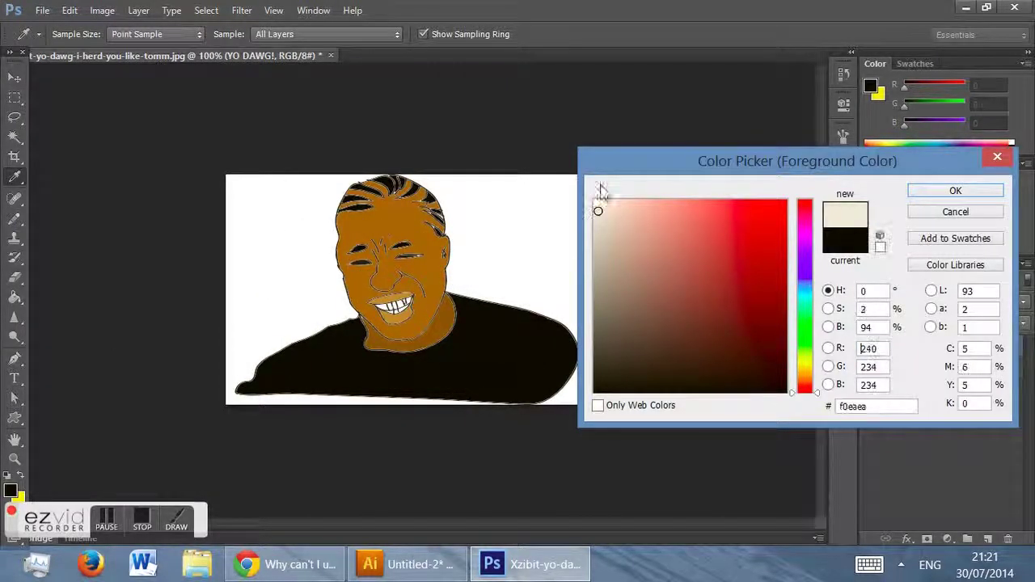
{"action": "left_click", "coordinate": [955, 195]}
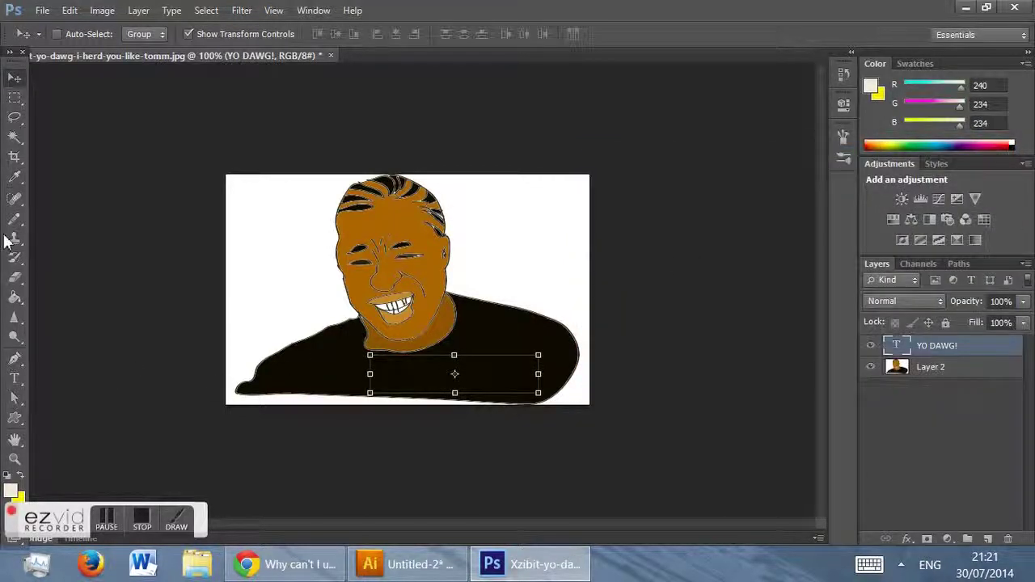
Step: Set the colour of the whole YO DAWG! text on the shirt to white, ffffff
{"action": "left_click", "coordinate": [14, 377]}
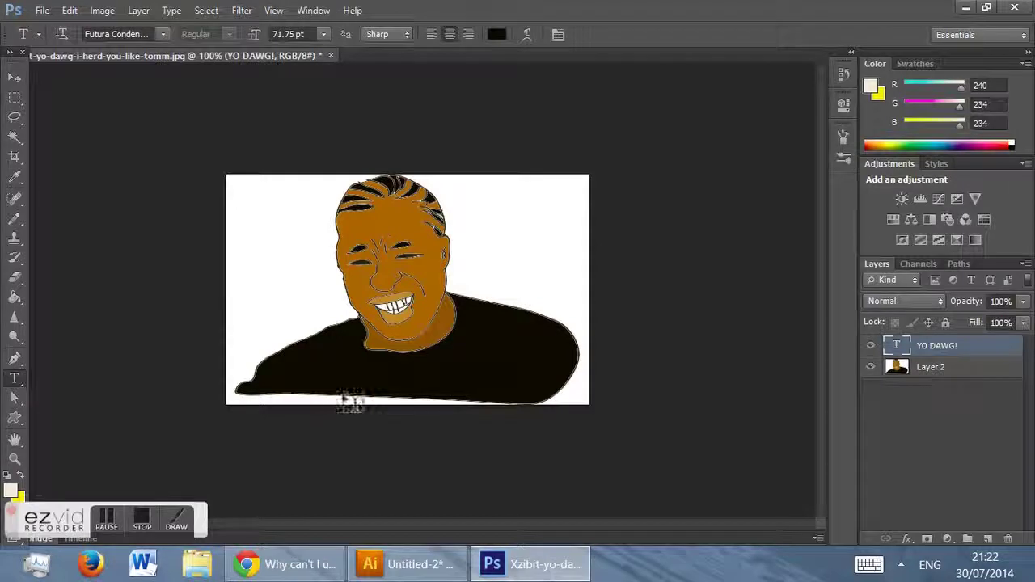
{"action": "triple_click", "coordinate": [432, 369]}
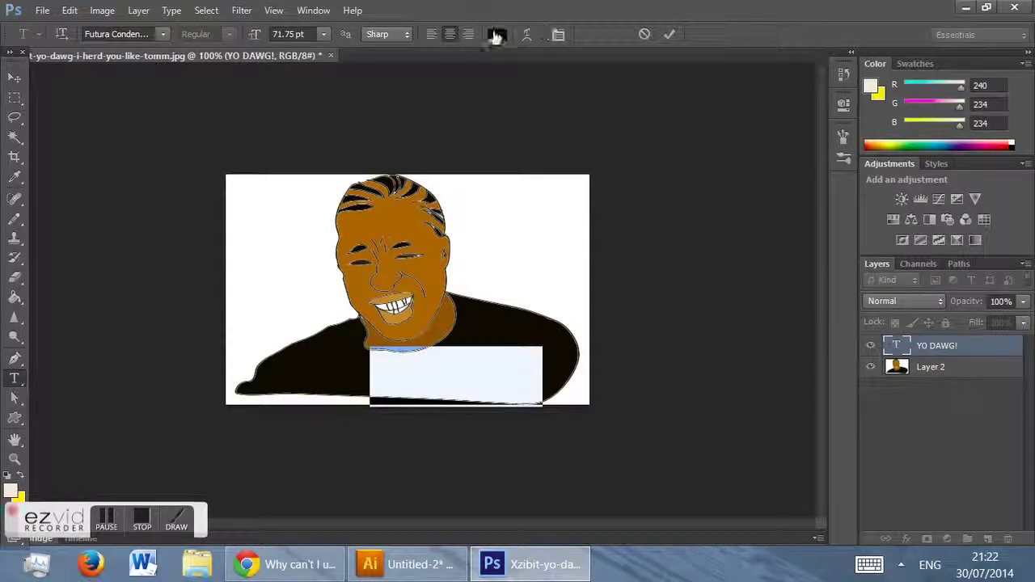
{"action": "left_click", "coordinate": [496, 34]}
{"action": "left_click_drag", "start_coordinate": [625, 228], "coordinate": [610, 189]}
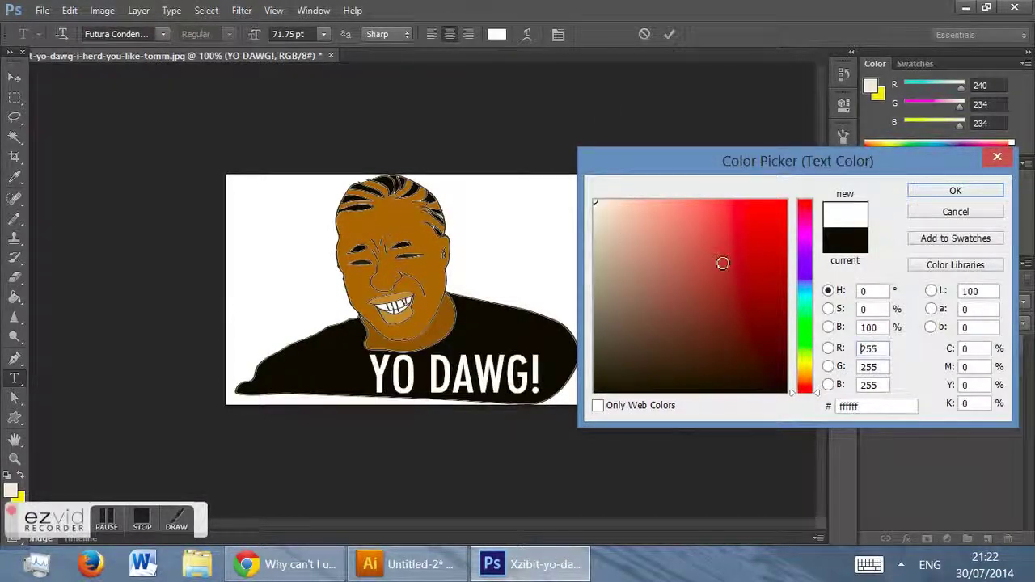
{"action": "left_click", "coordinate": [946, 192]}
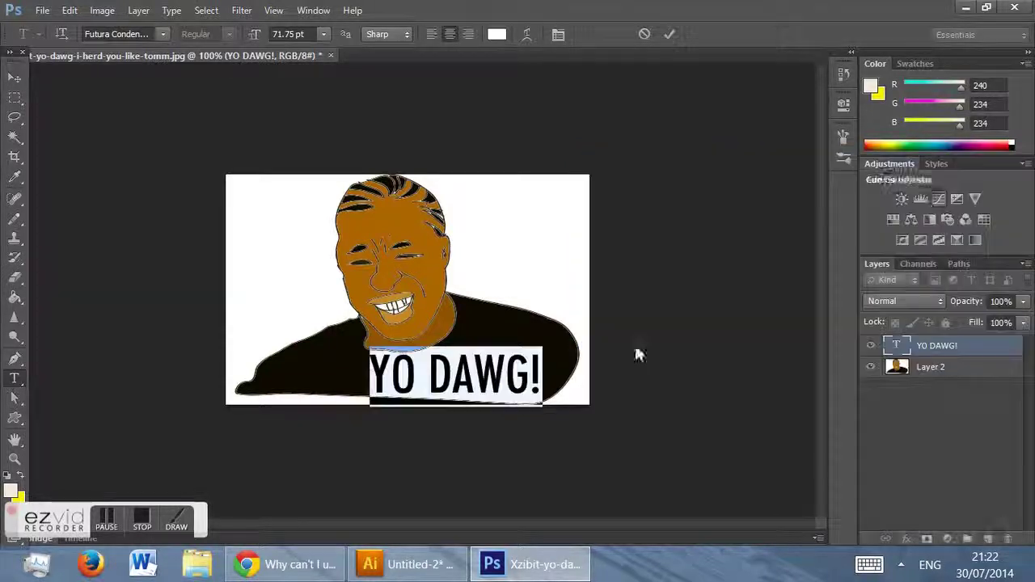
{"action": "left_click", "coordinate": [15, 98]}
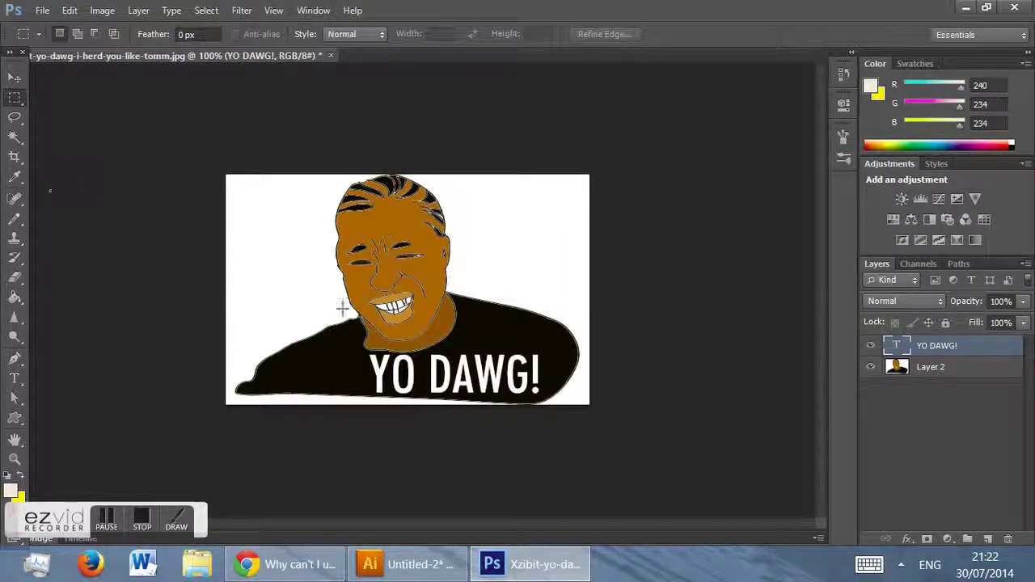